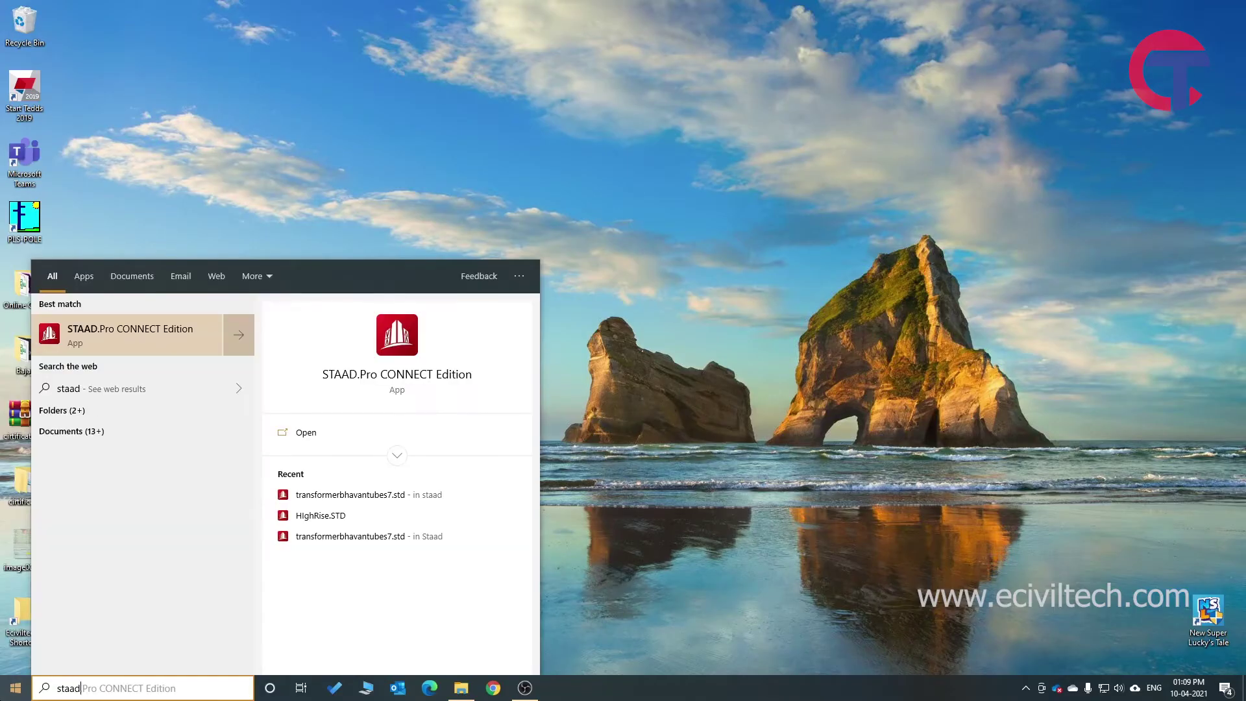
- Launch STAAD.Pro CONNECT Edition from the Windows Start menu search for 'staad'
key("Return")
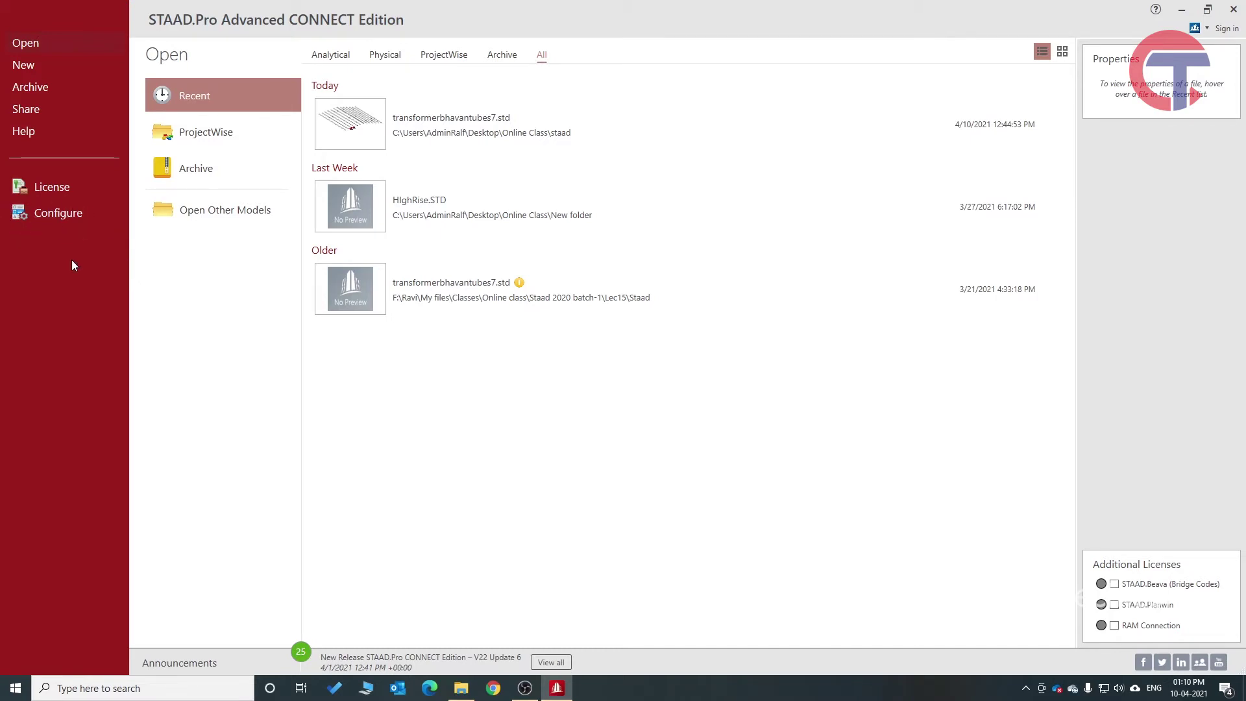
- Open Application Configuration and browse its Options, File Format, Design Codes and Bentley Cloud Services pages
left_click(65, 214)
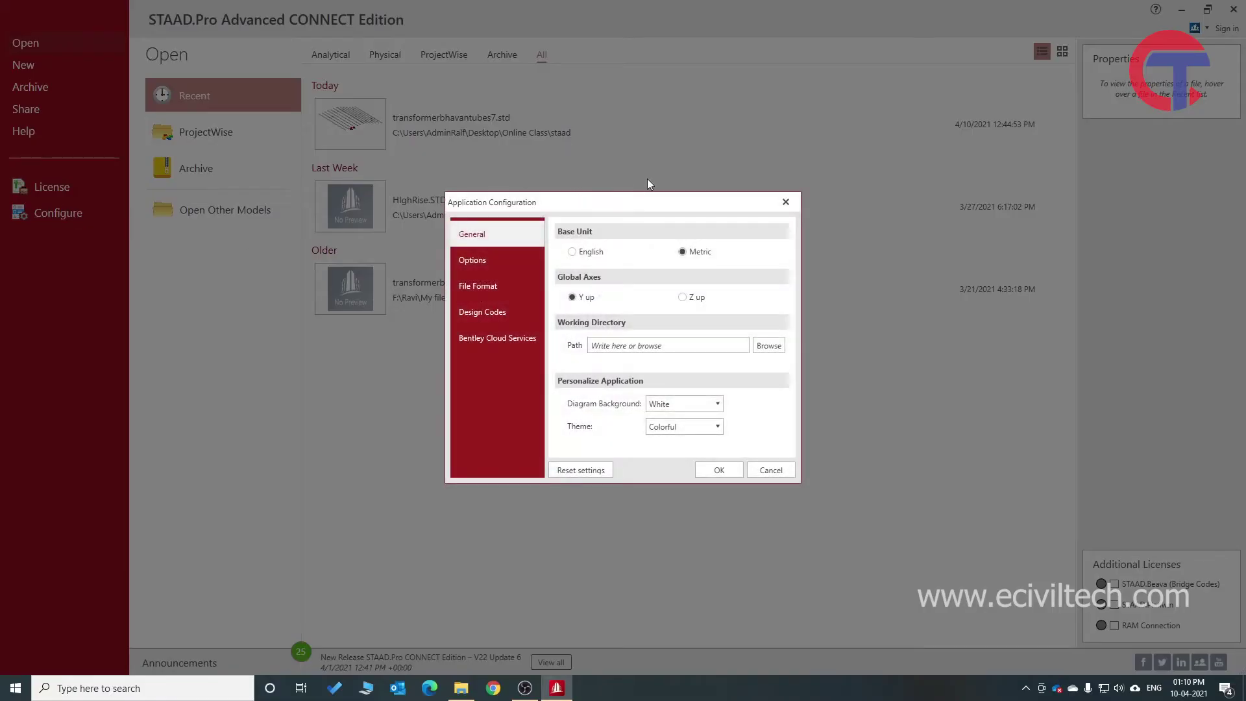
left_click_drag(522, 206, 560, 184)
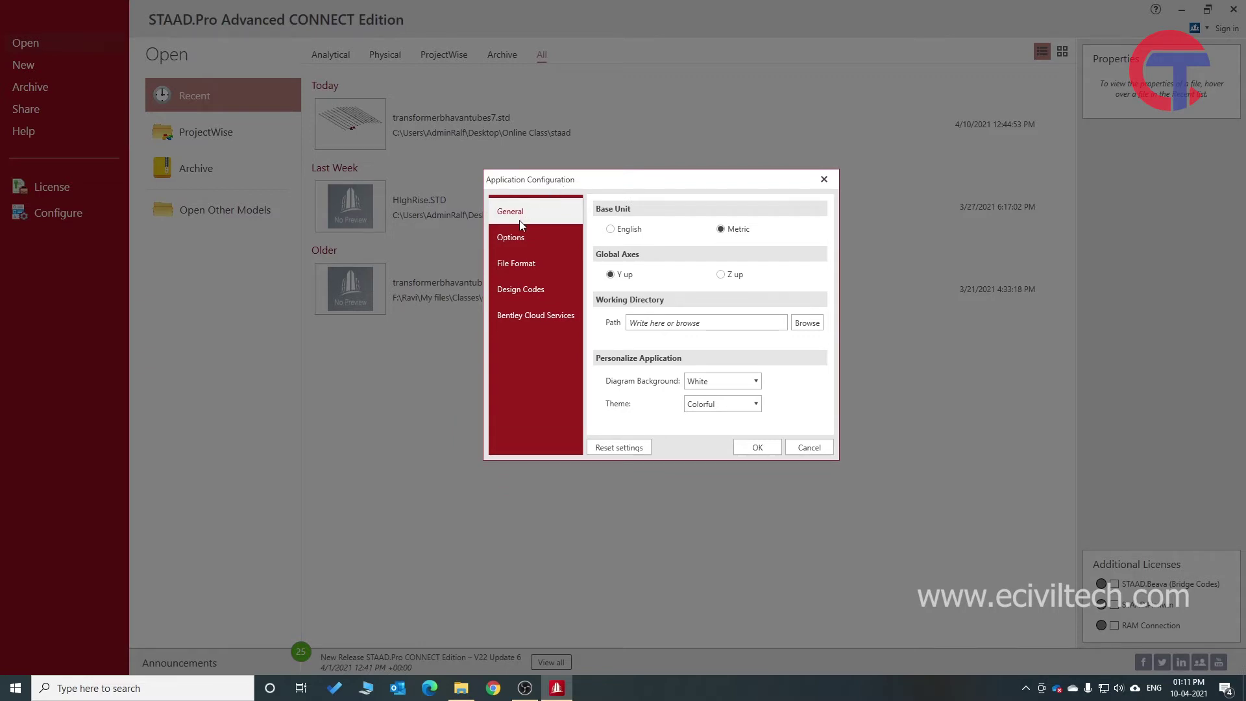
left_click(522, 239)
left_click(525, 267)
left_click(530, 299)
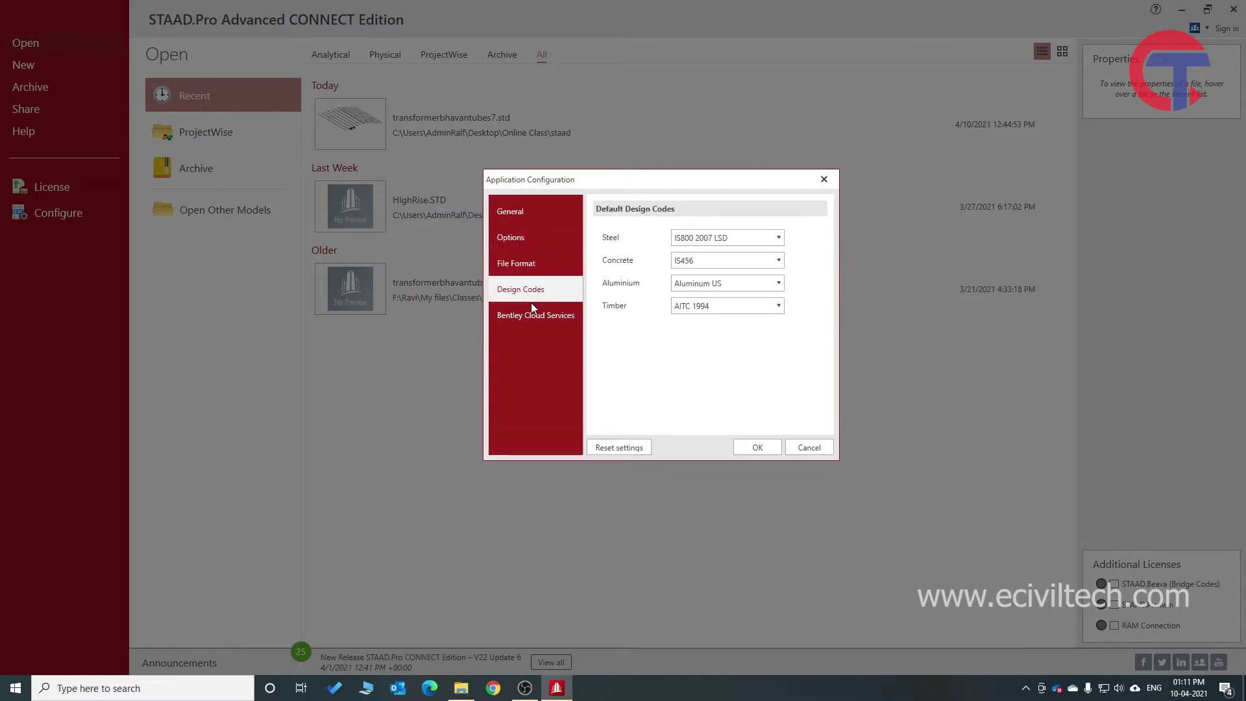
left_click(535, 318)
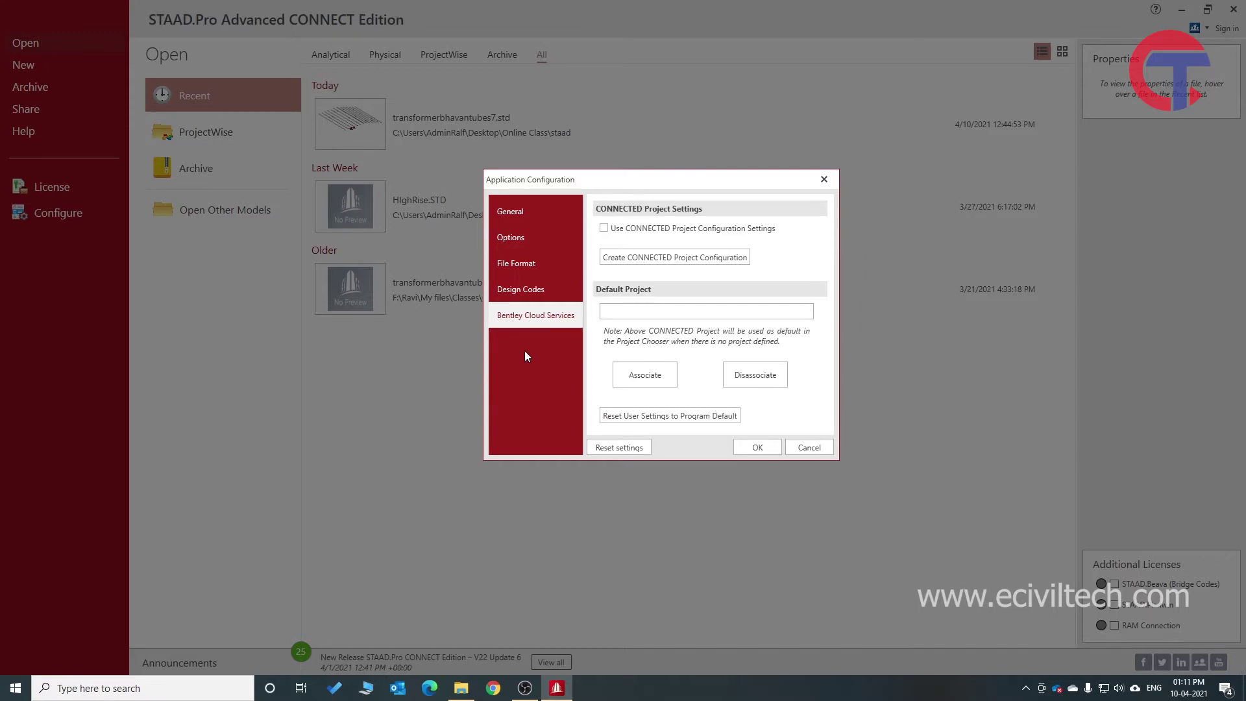
left_click(551, 221)
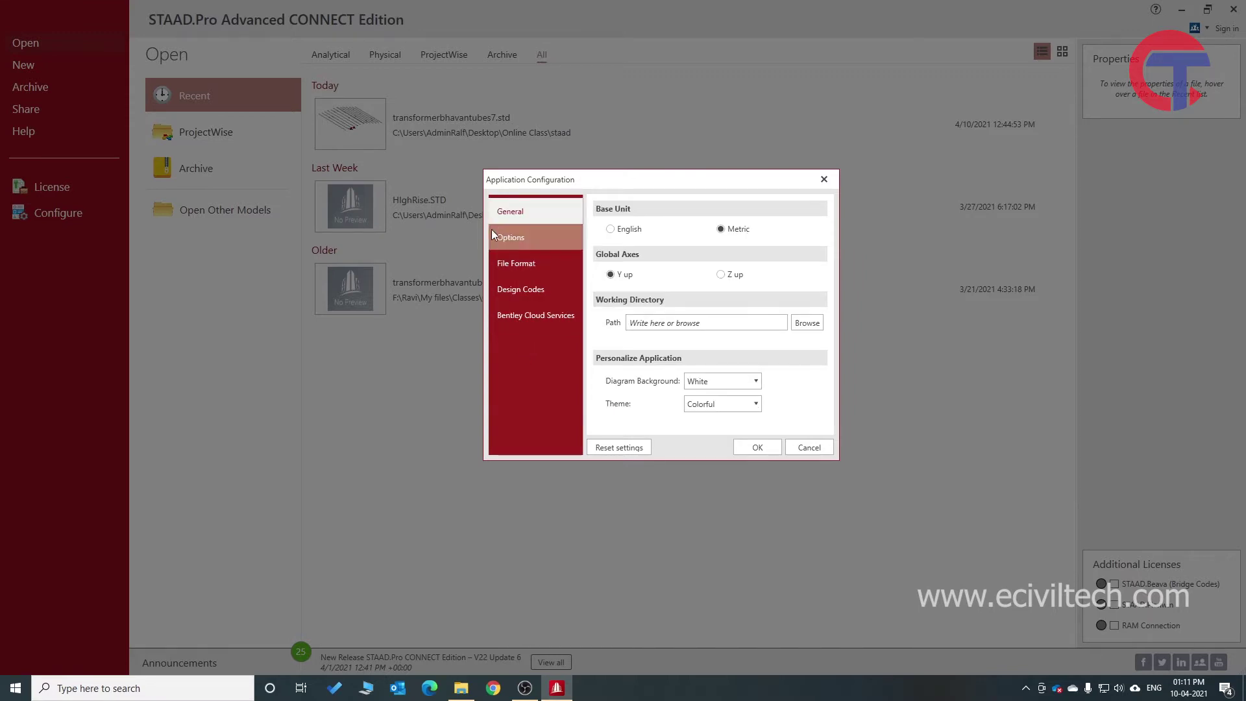
- Compare the default design codes with the General settings page, ending on General
left_click(521, 290)
left_click(533, 216)
left_click(523, 287)
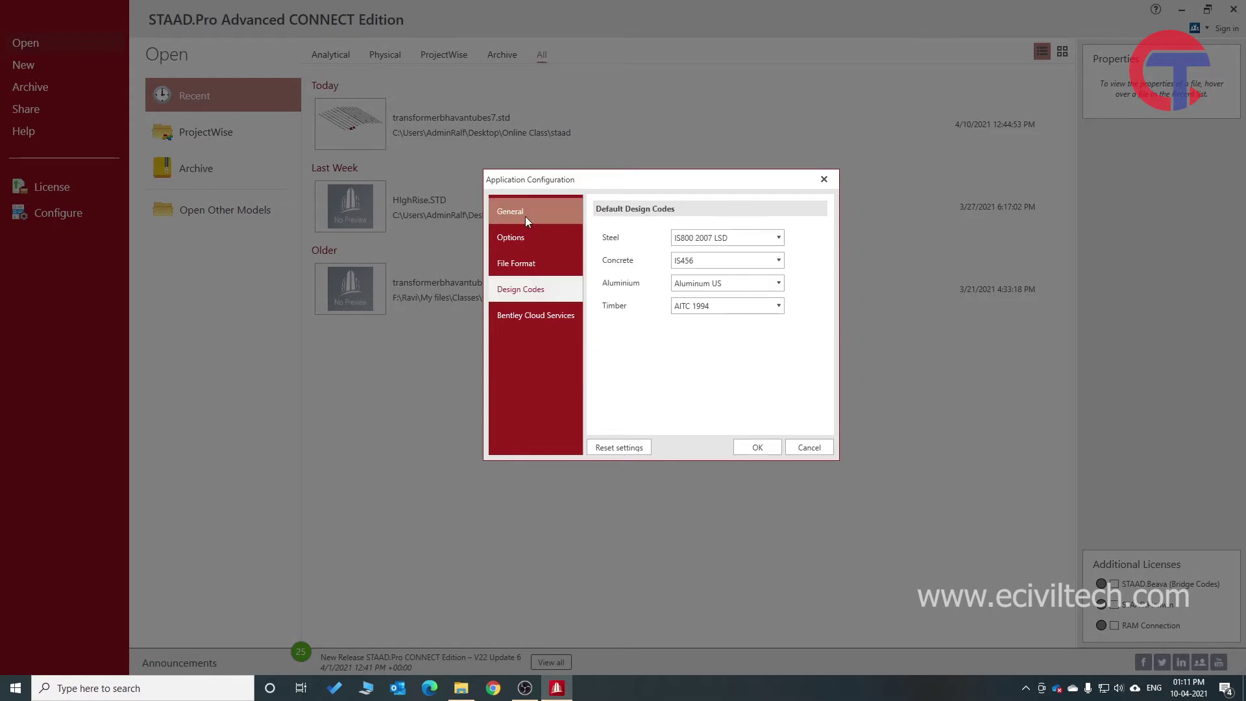
left_click(526, 217)
left_click(533, 291)
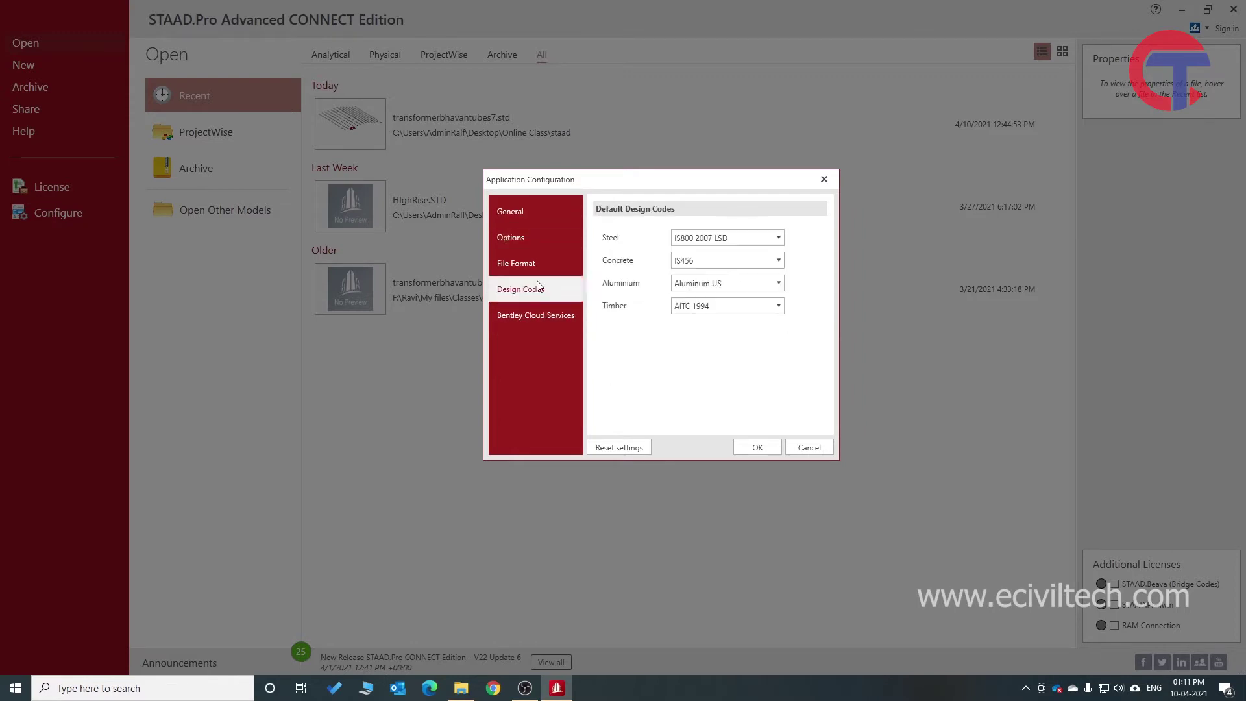
left_click(535, 218)
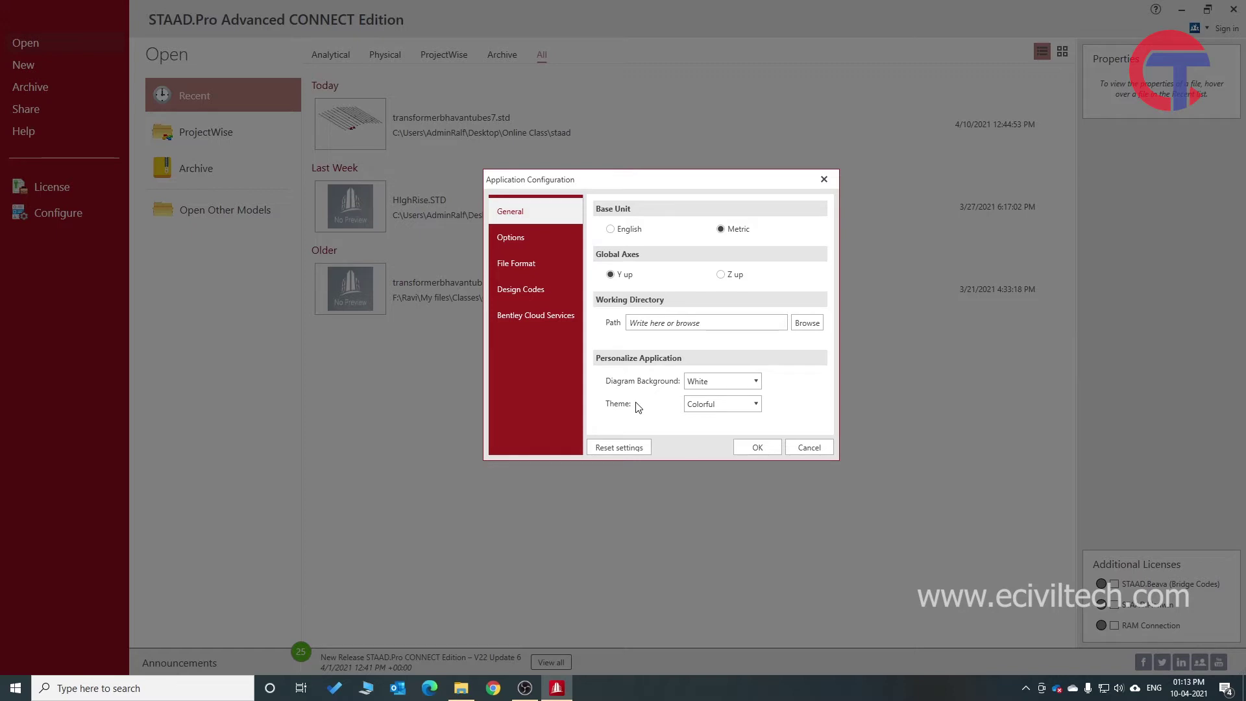
- Set the base unit to Metric after briefly trying English
left_click_drag(573, 180, 538, 212)
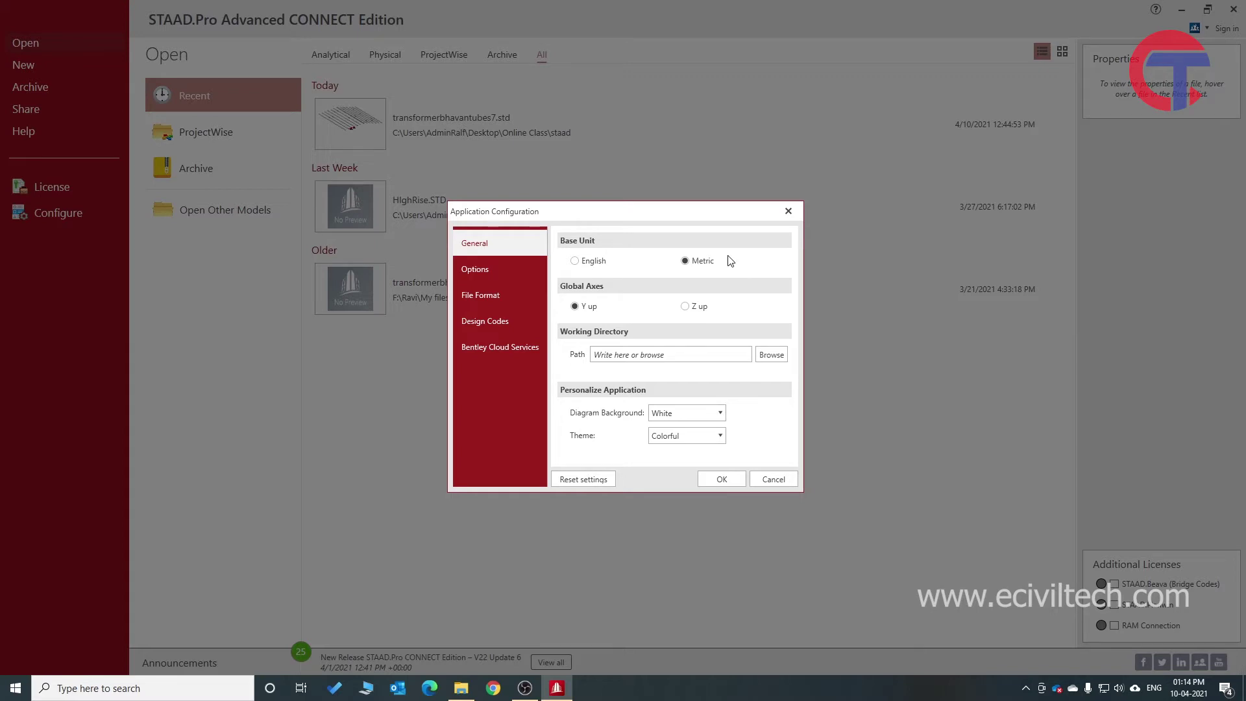
left_click(710, 273)
left_click(686, 266)
left_click(578, 261)
left_click(574, 261)
left_click(575, 261)
left_click(684, 261)
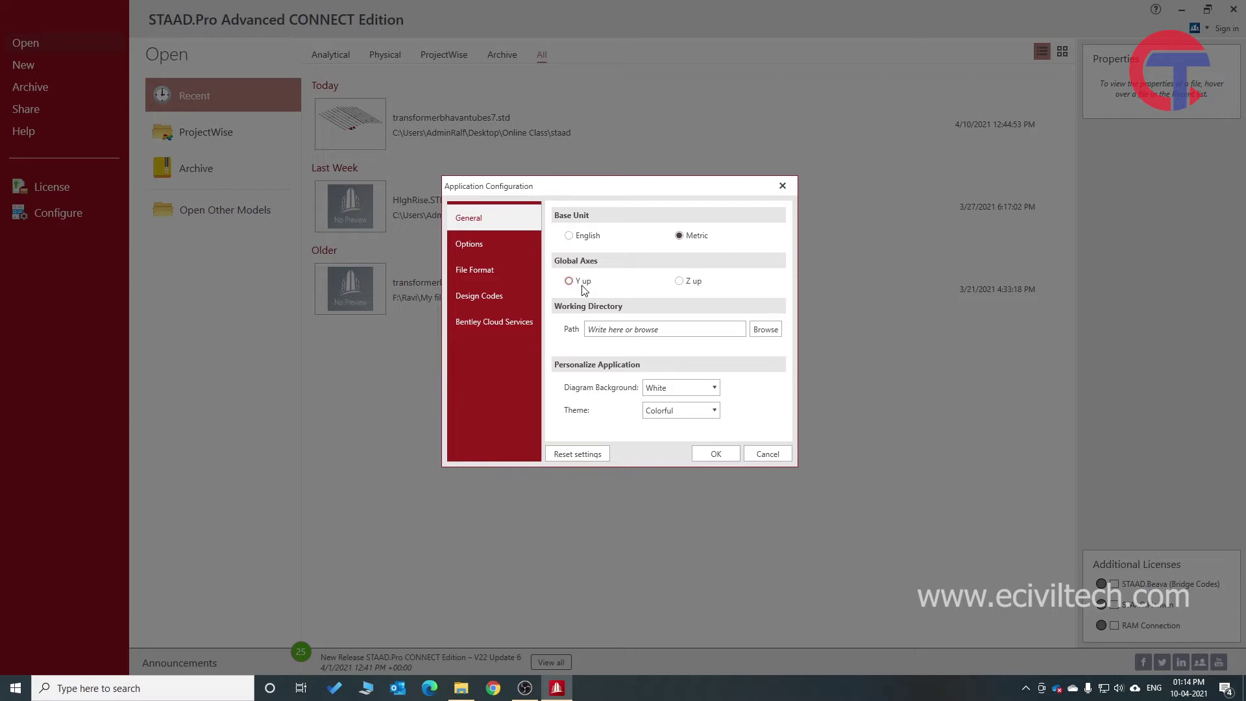
- Set the global axes to Y up after briefly trying Z up
left_click(584, 286)
left_click(690, 284)
left_click(569, 281)
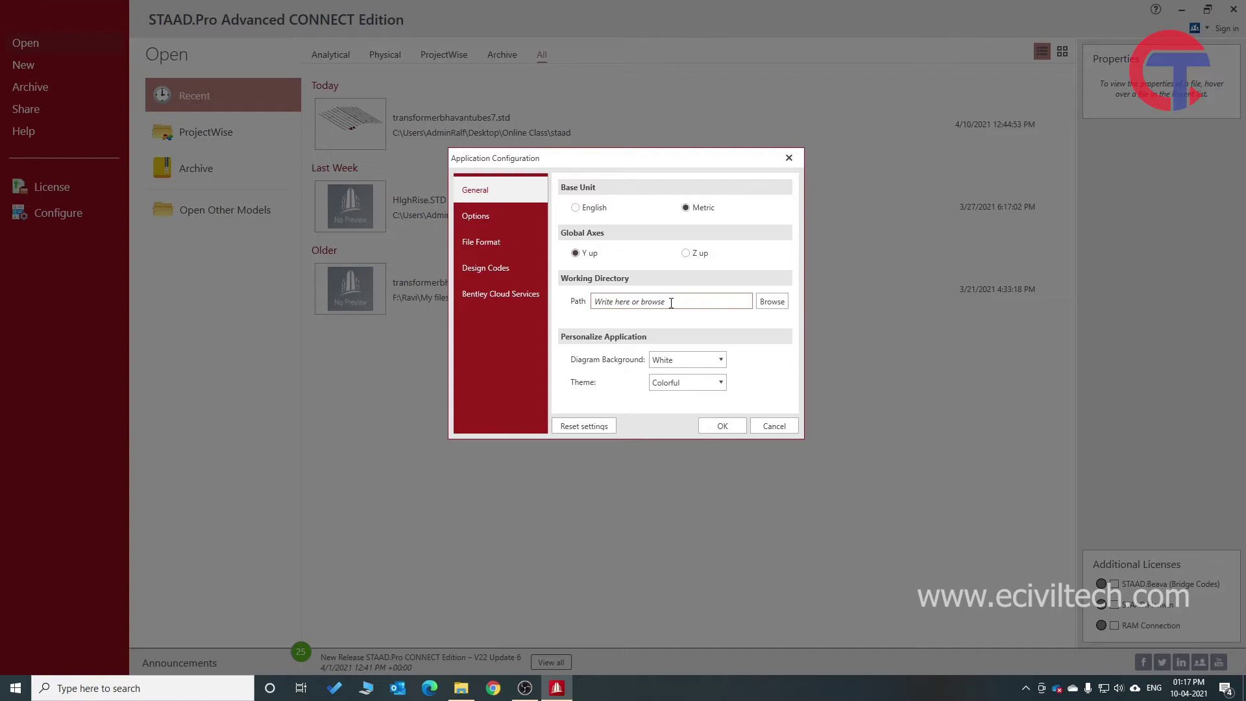
left_click_drag(656, 159, 674, 147)
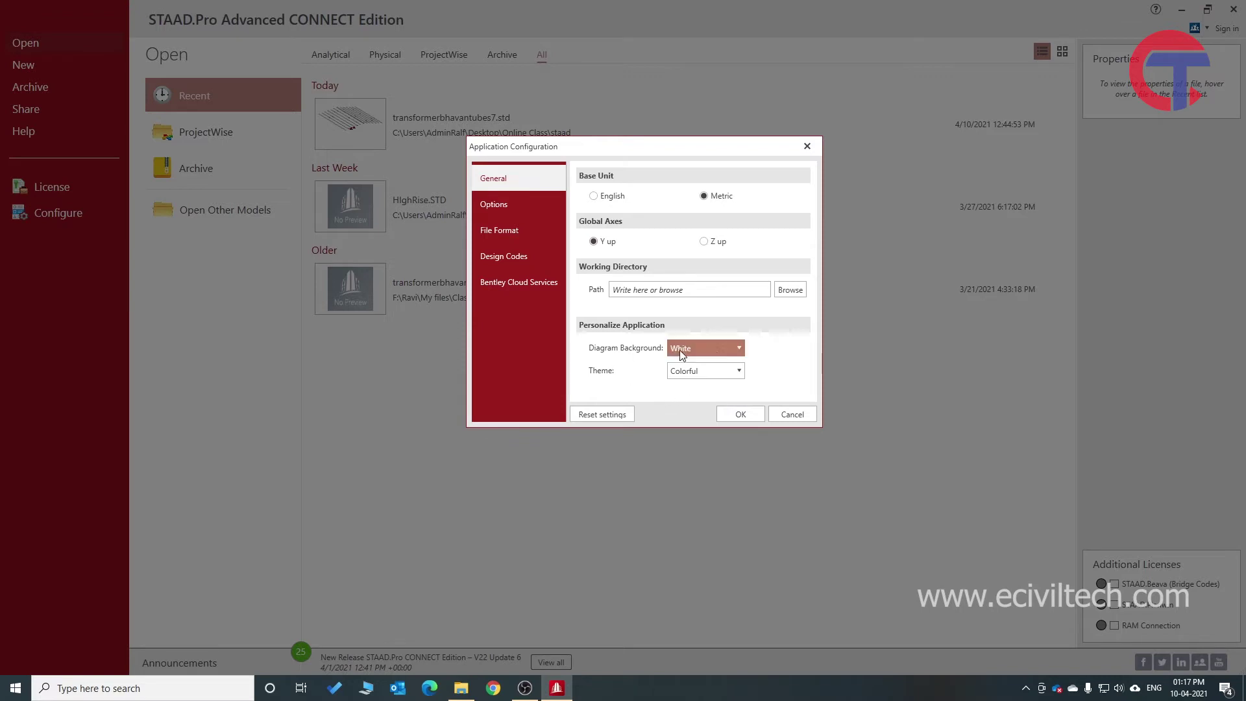
- Keep White as the diagram background and confirm the configuration with OK
left_click(722, 350)
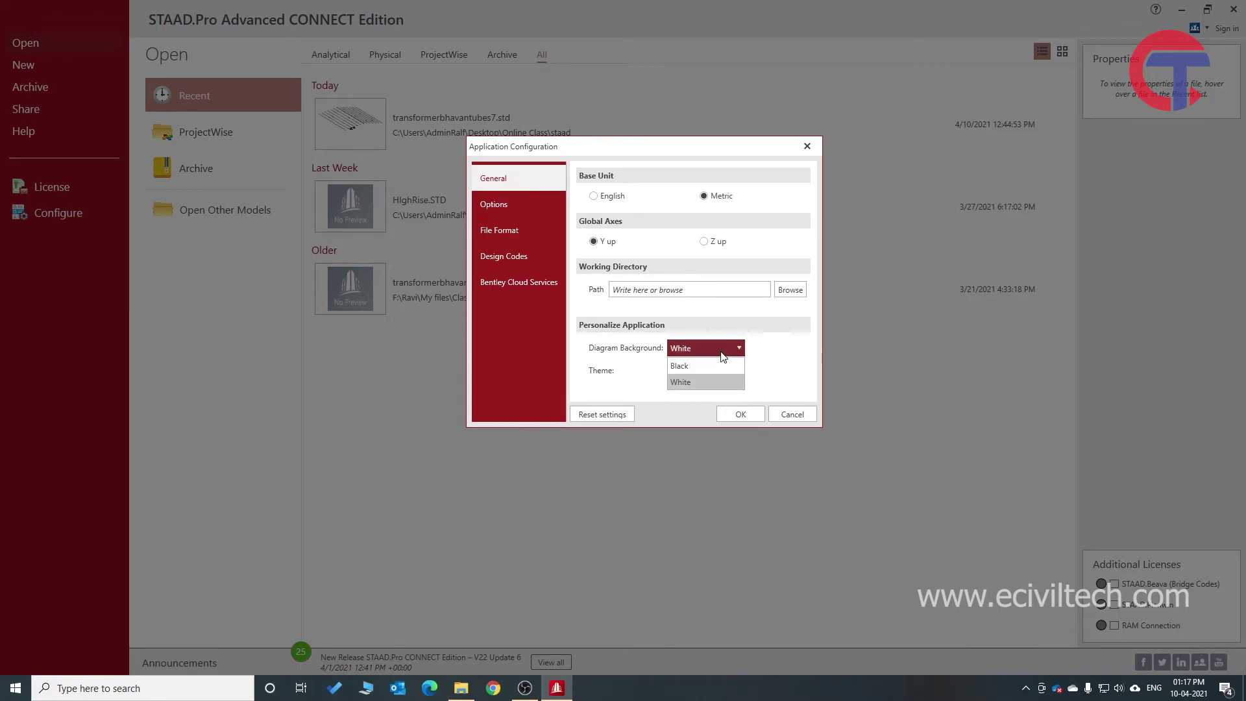
left_click(722, 385)
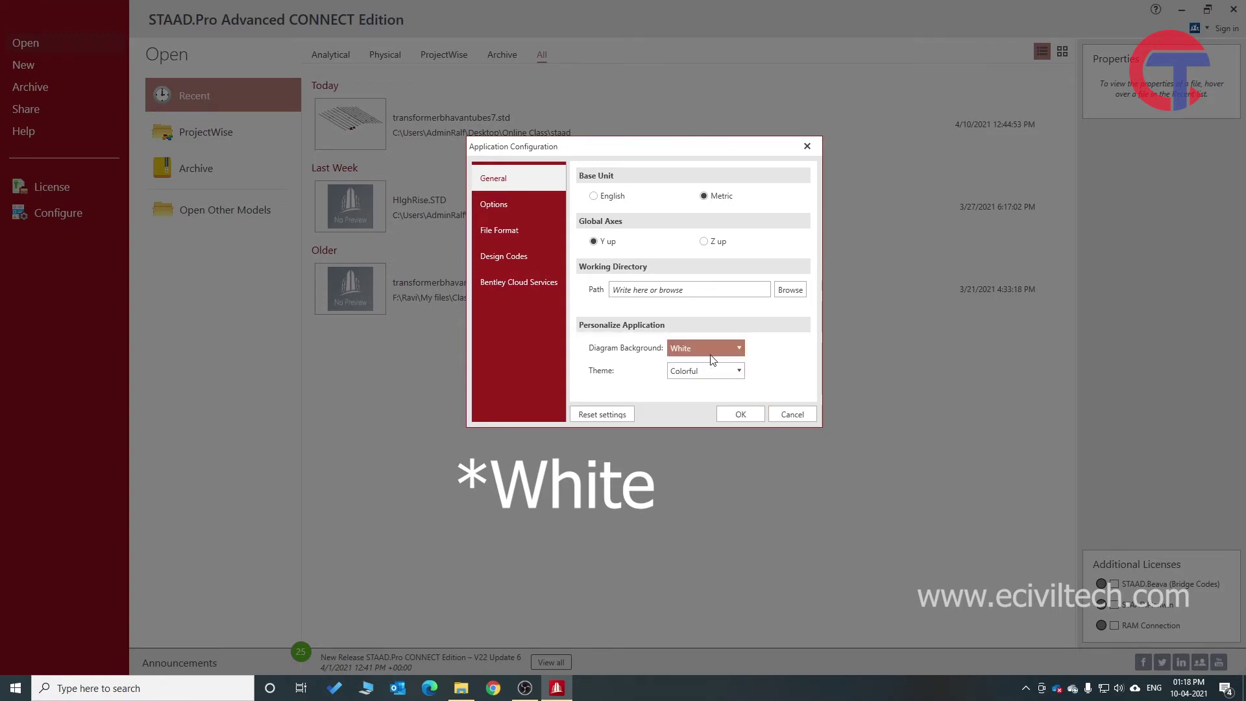
left_click(736, 416)
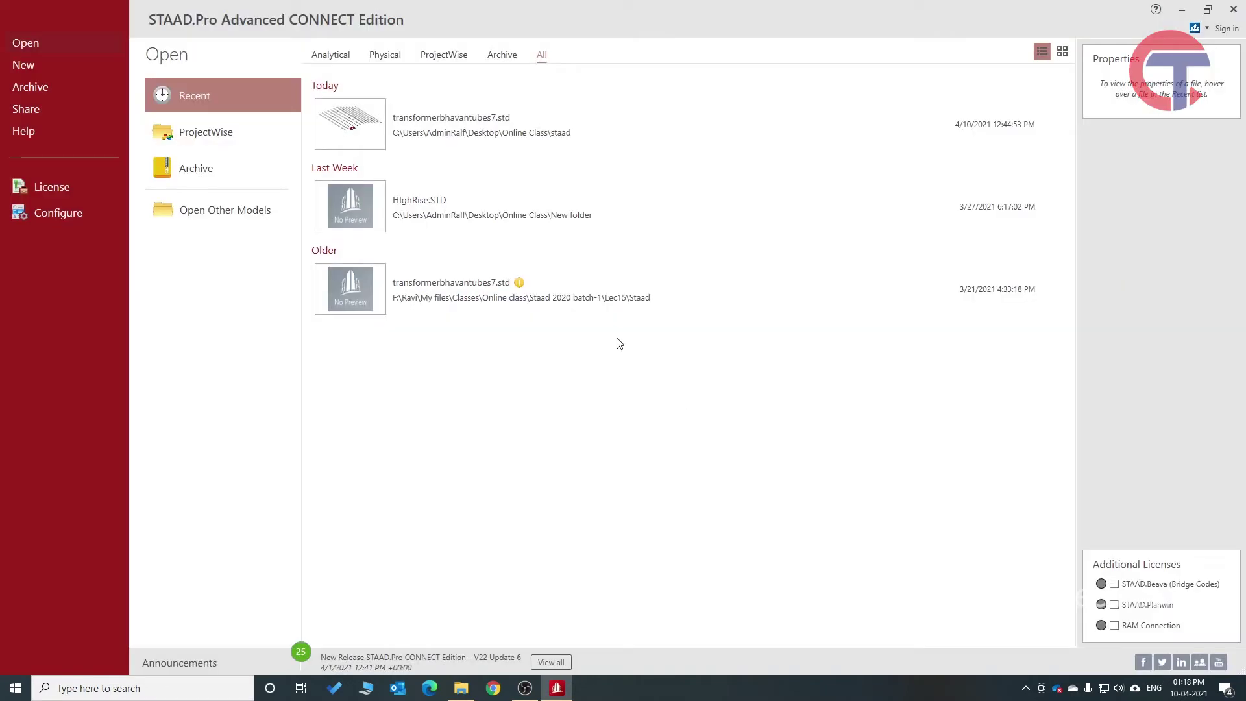
- Open transformerbhavantubes7.std and close it again to return to the start page
left_click(494, 130)
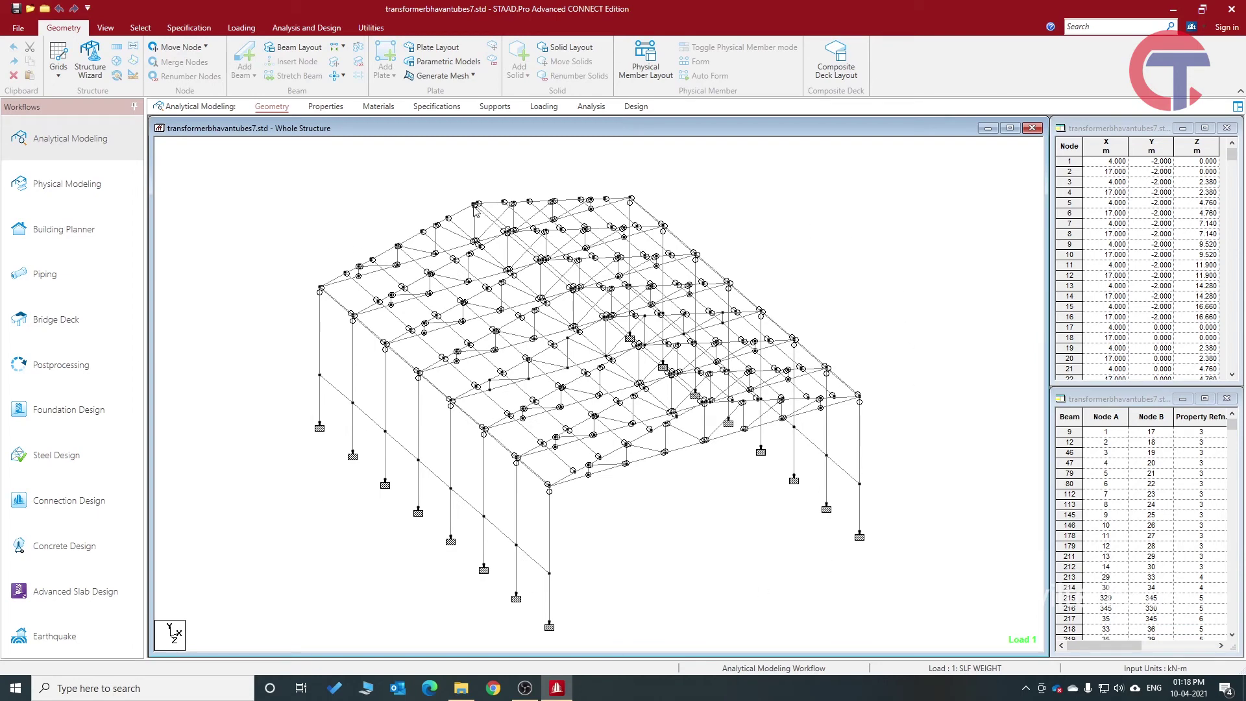
left_click(18, 29)
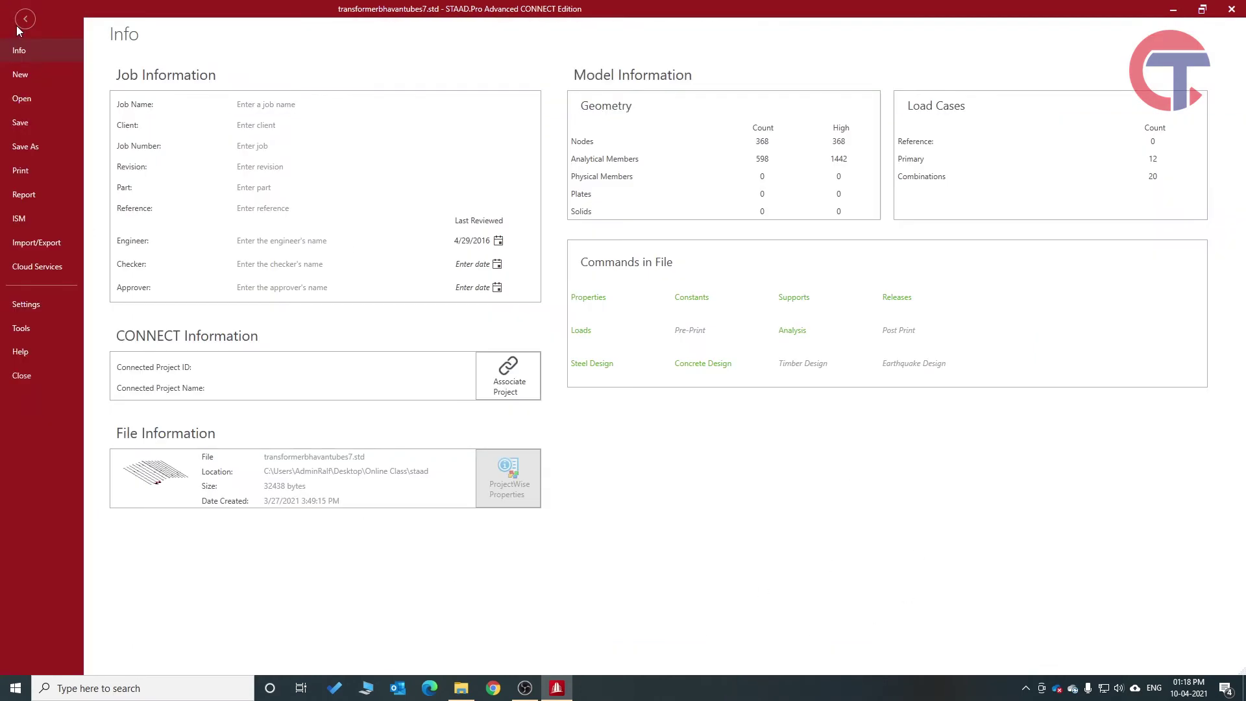
left_click(15, 376)
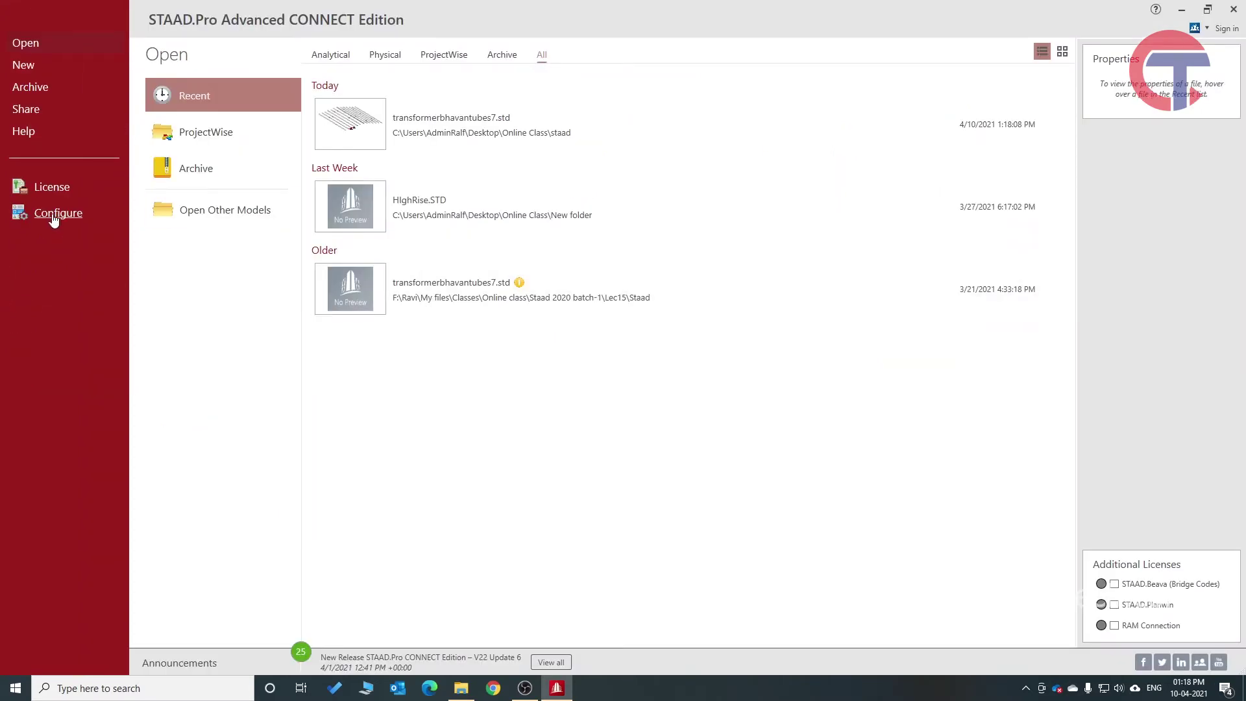
- Change the diagram background to Black and reopen transformerbhavantubes7.std to view it
left_click(55, 213)
left_click(691, 406)
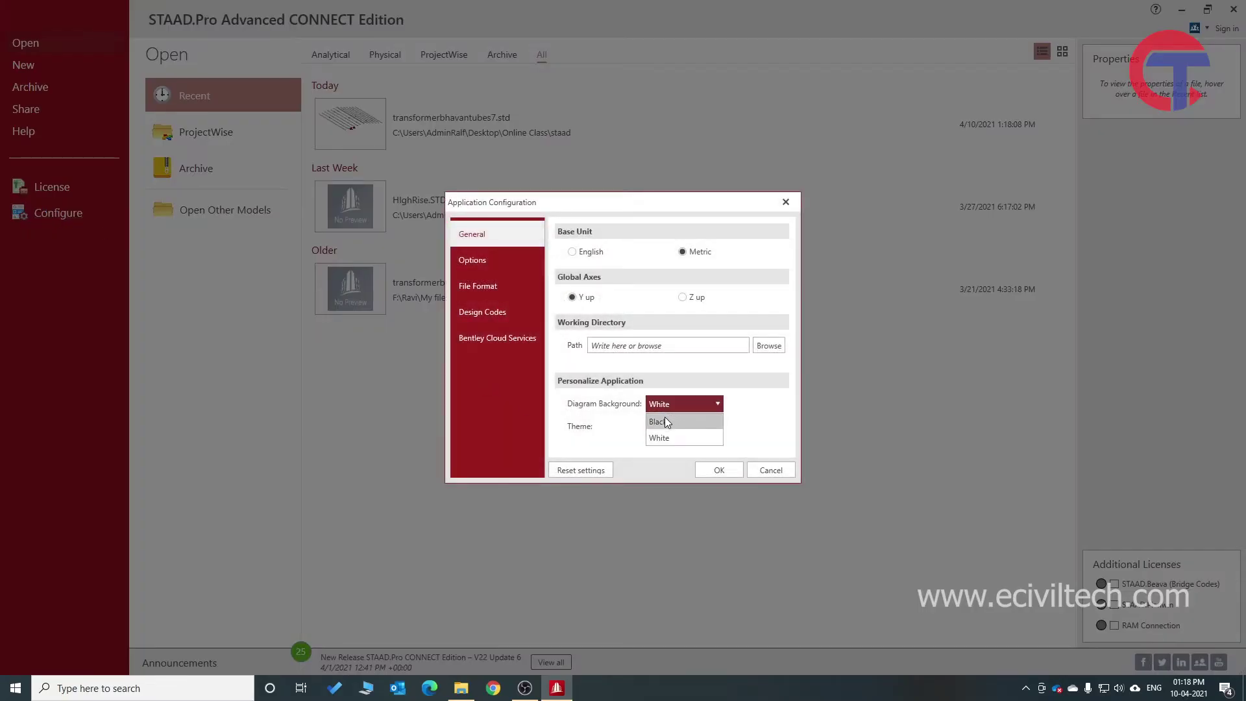
left_click(673, 438)
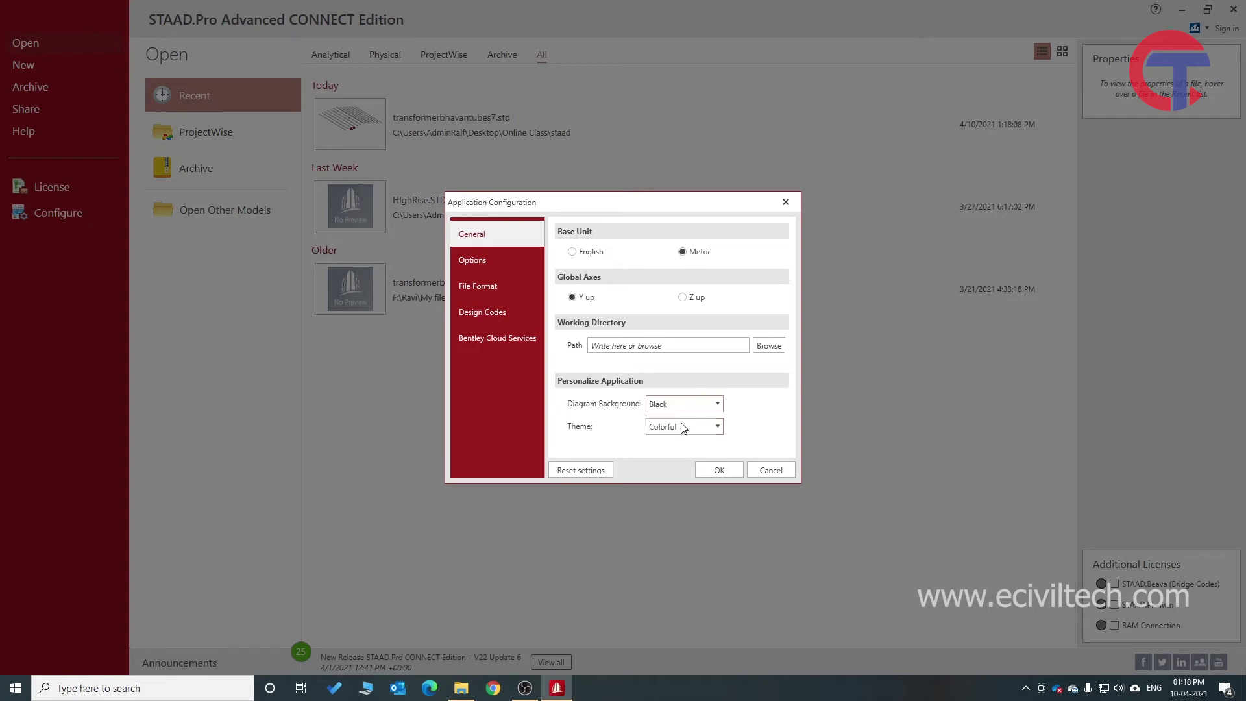
left_click(718, 469)
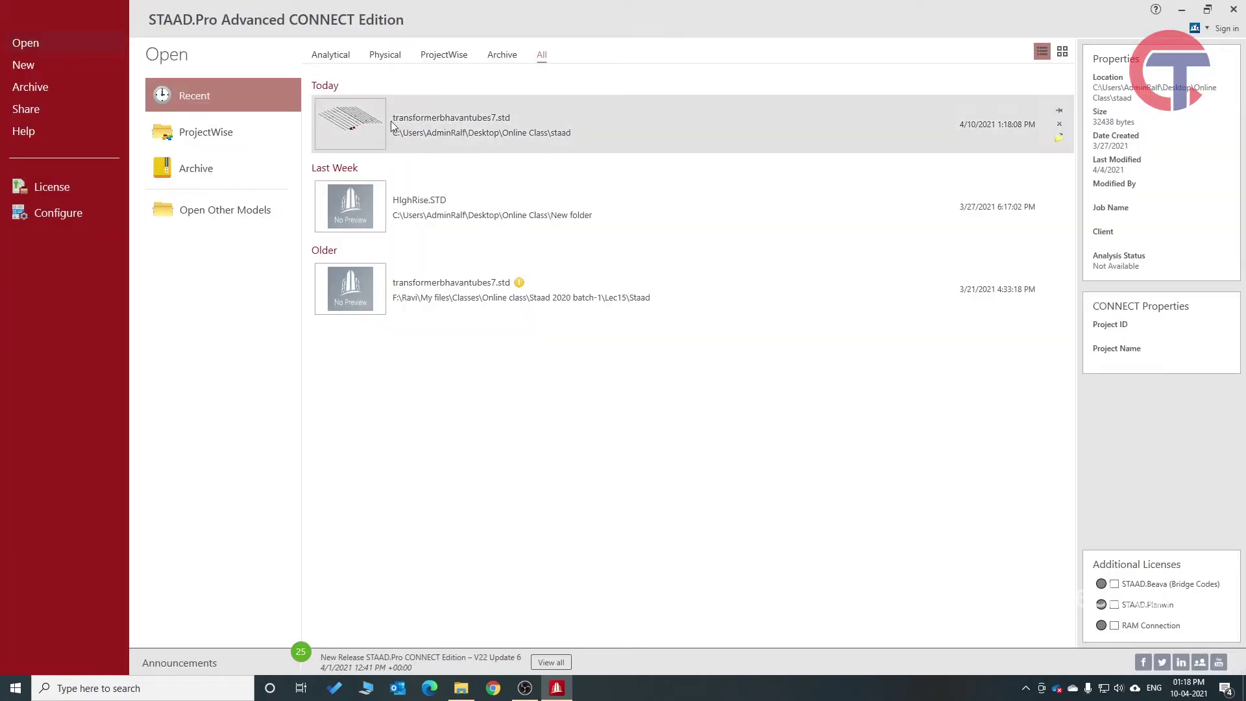
left_click(446, 132)
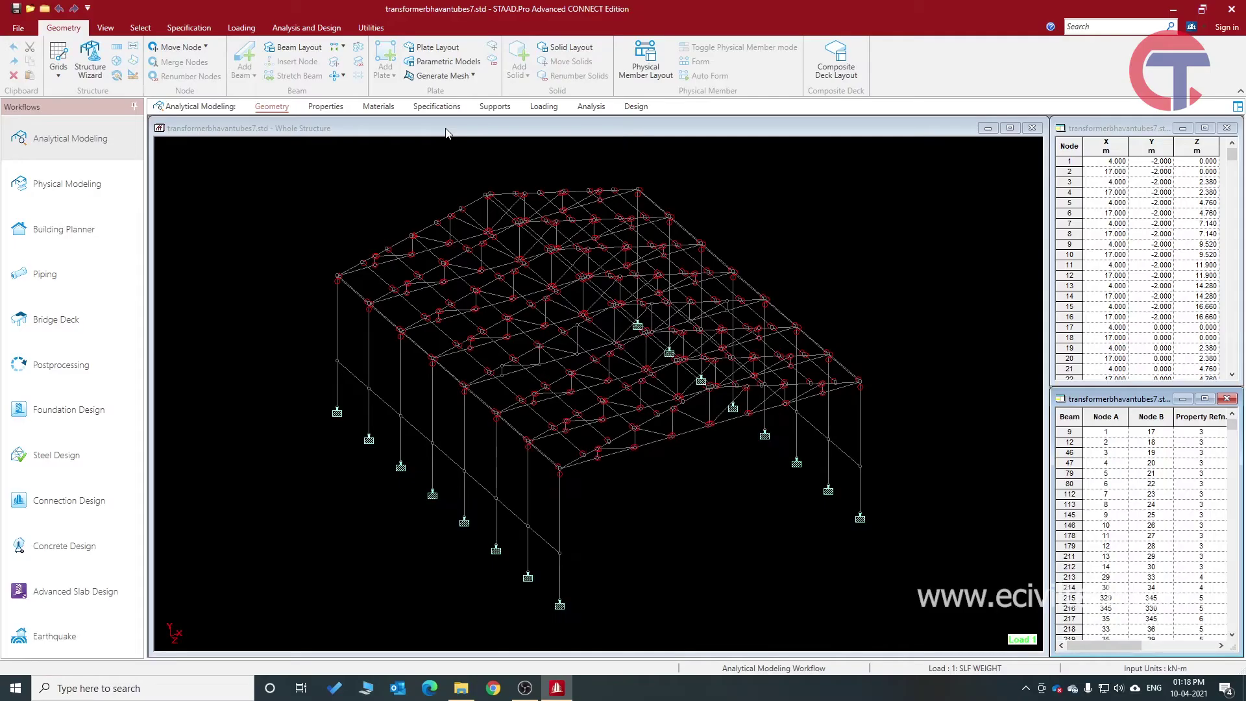
scroll(598, 502, "up", 1)
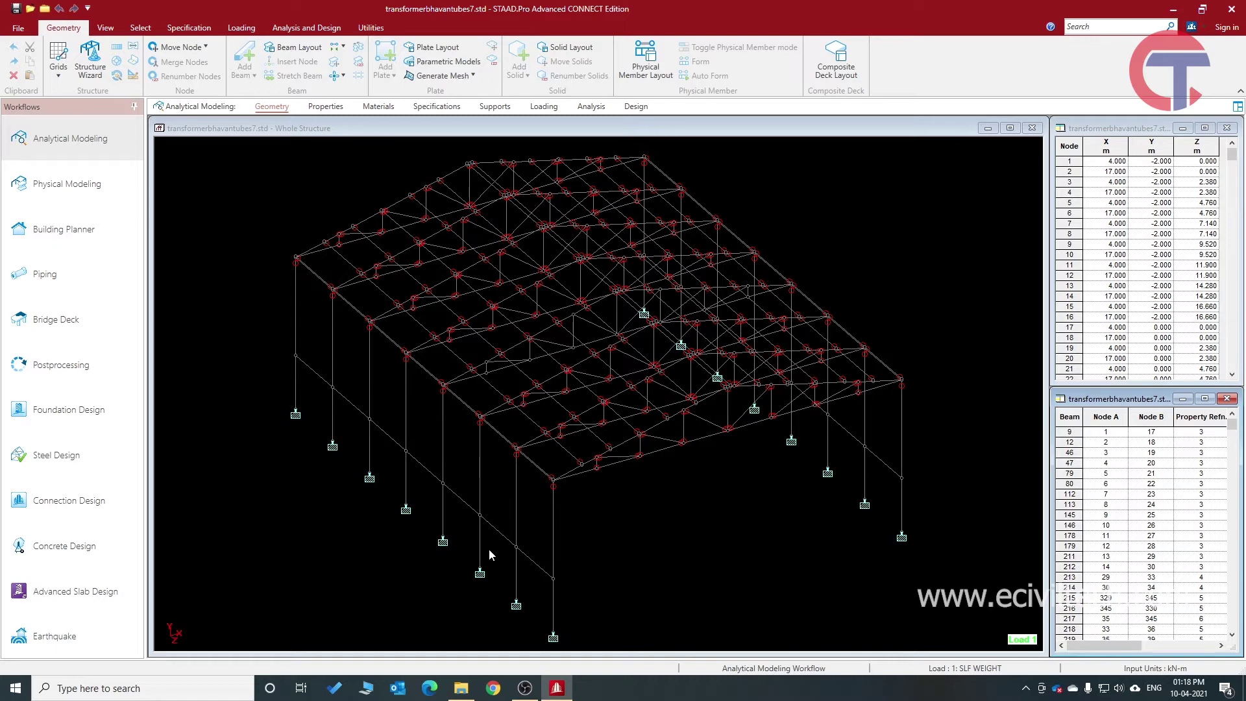
left_click(608, 530)
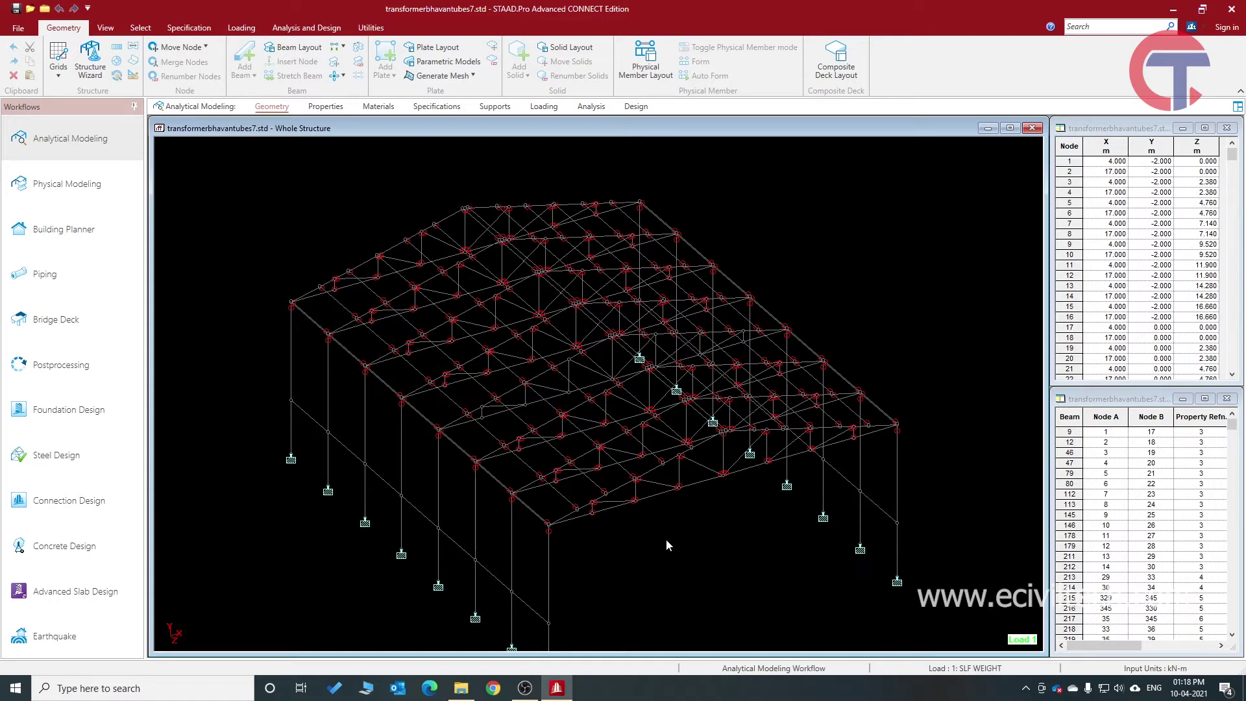
left_click(19, 28)
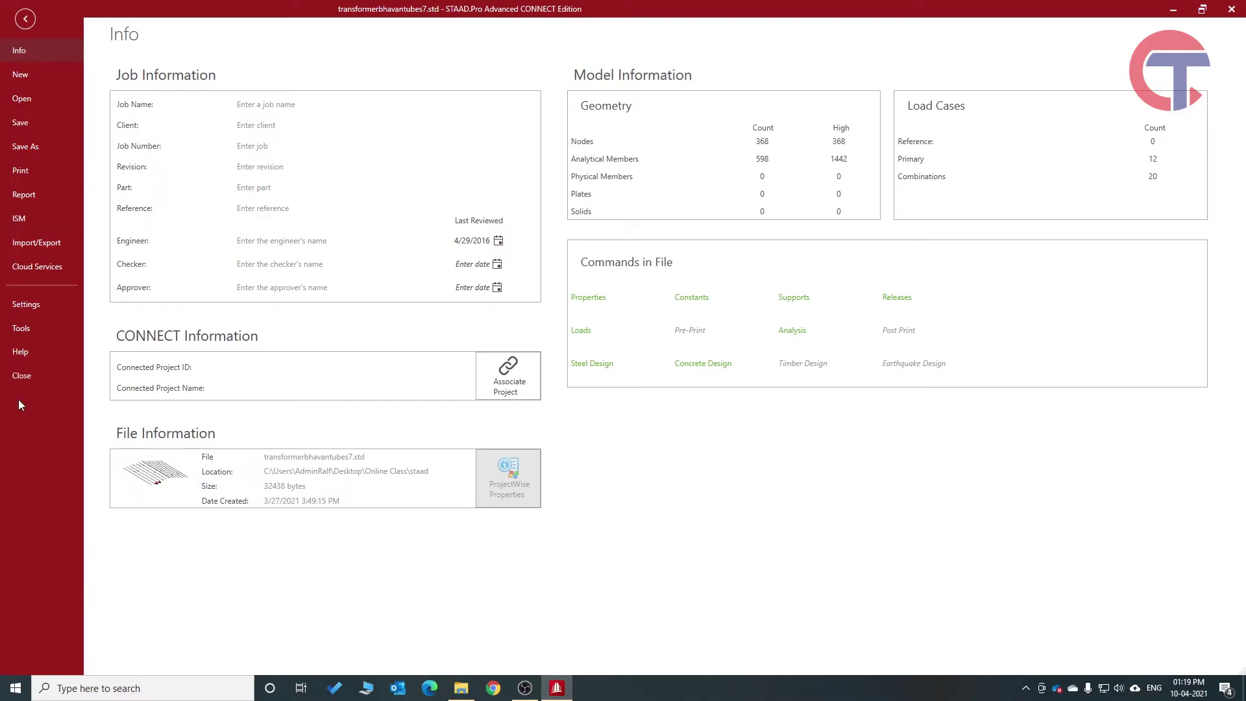
- Close the model, set the diagram background to White, and reopen transformerbhavantubes7.std's File Info page
left_click(36, 378)
left_click(60, 213)
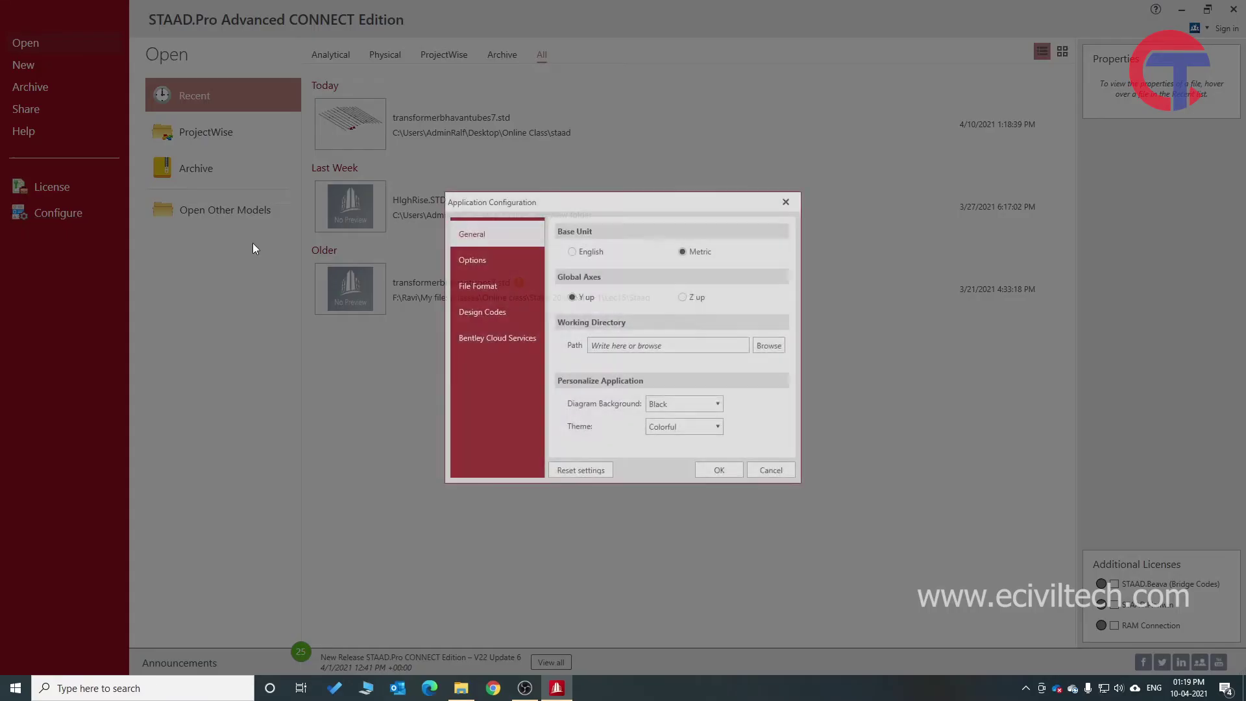
left_click(717, 405)
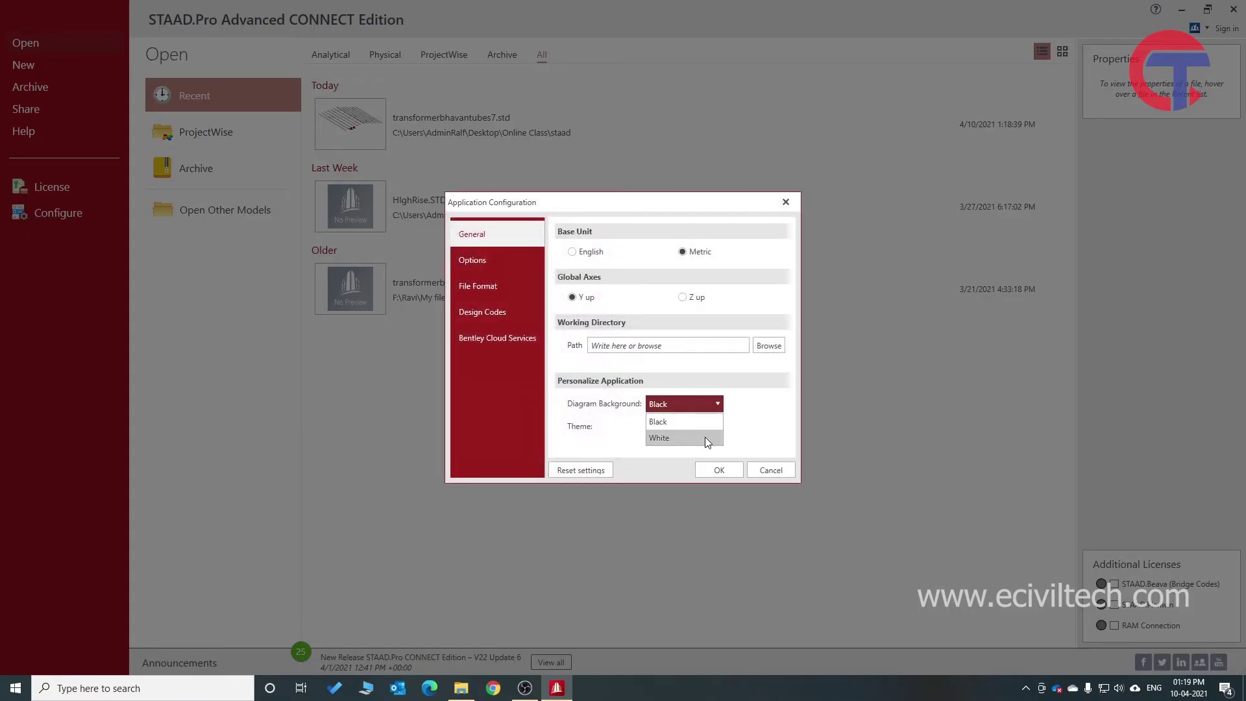
left_click(705, 437)
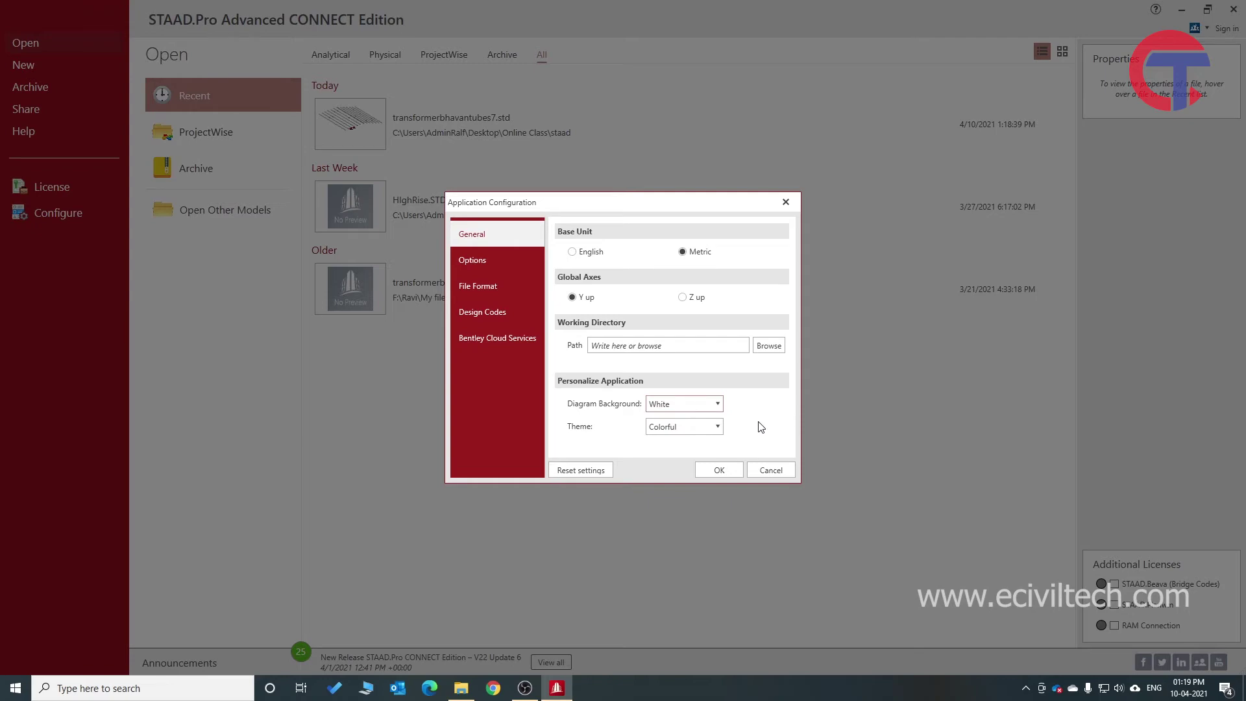
left_click(719, 470)
left_click(460, 132)
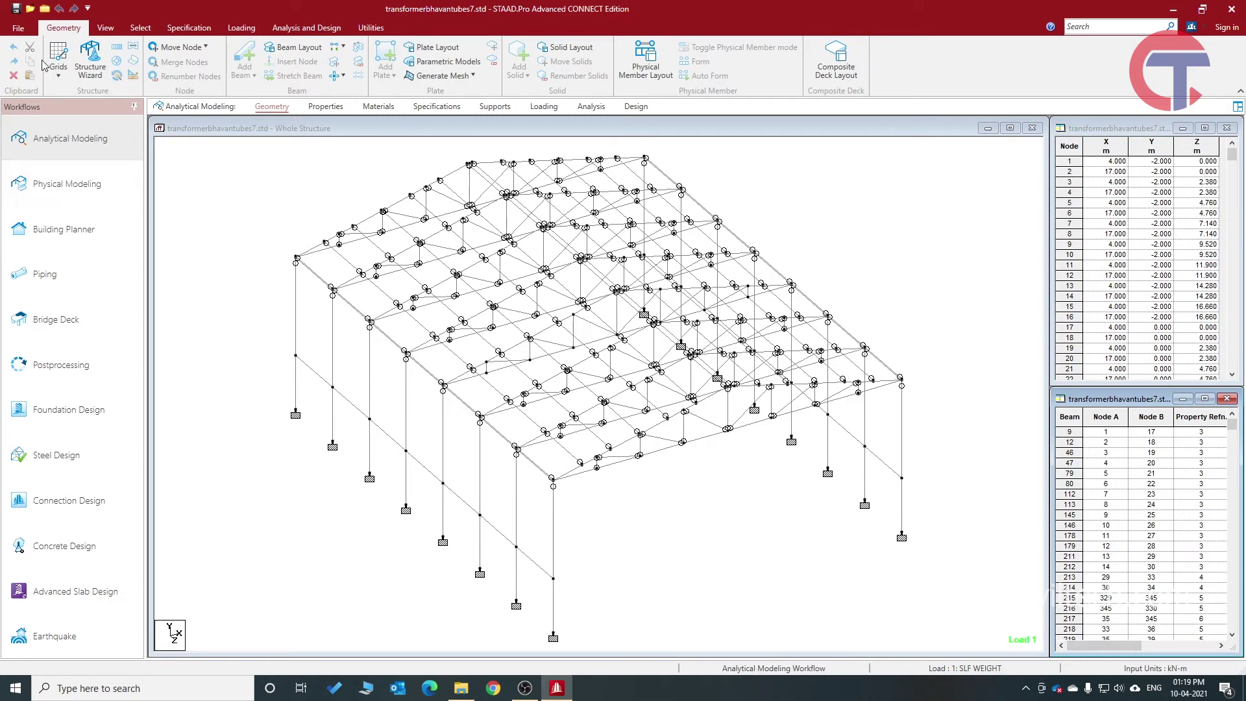
left_click(18, 30)
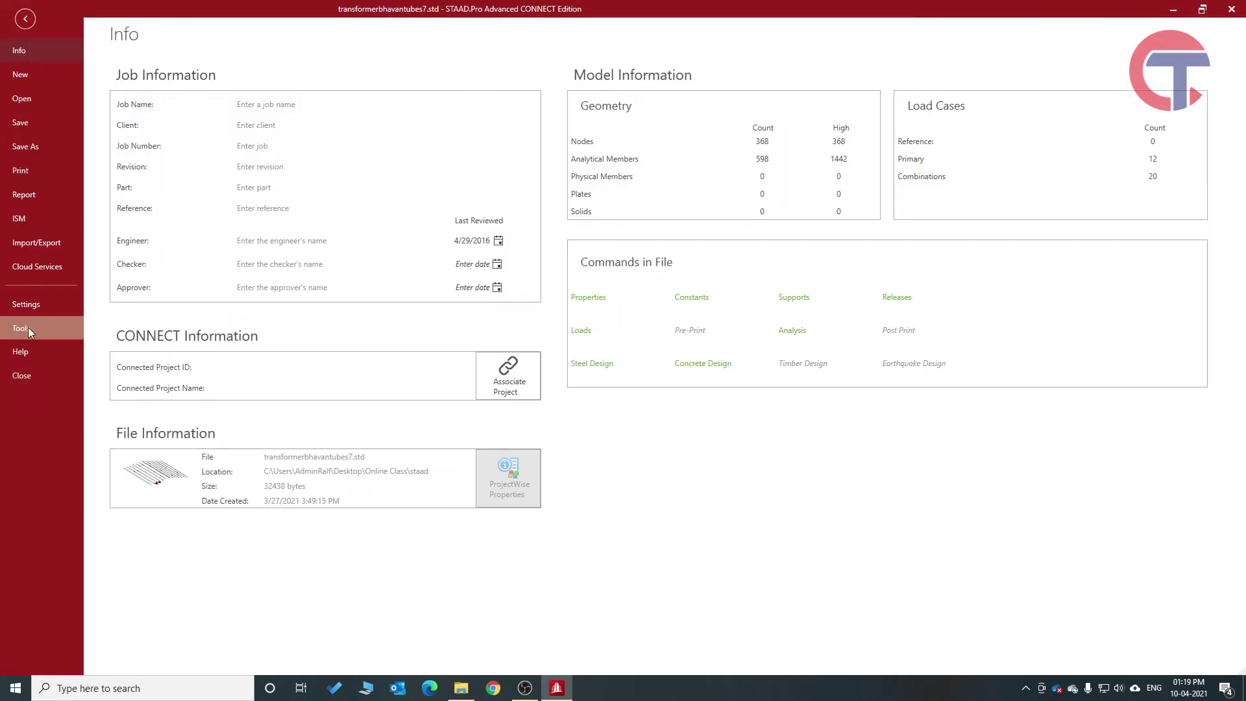
- Close the model, reopen Application Configuration with White background kept, and list the available themes
left_click(17, 380)
left_click(40, 216)
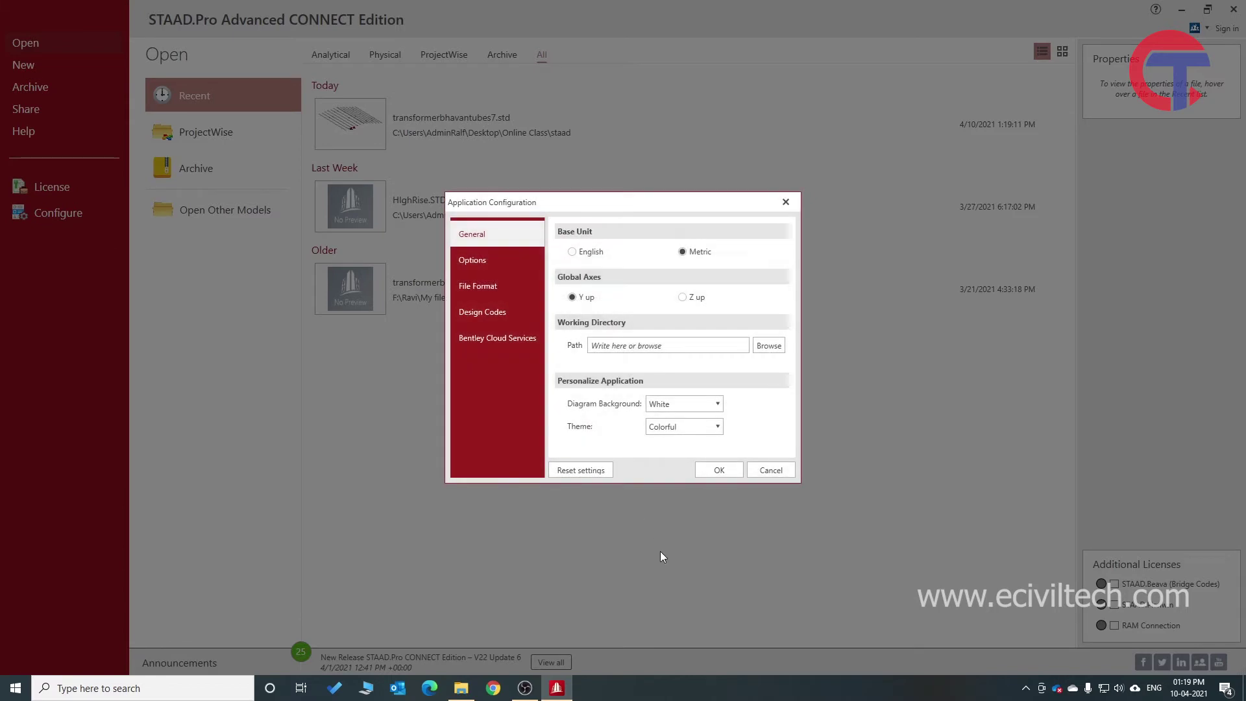
left_click_drag(696, 204, 727, 167)
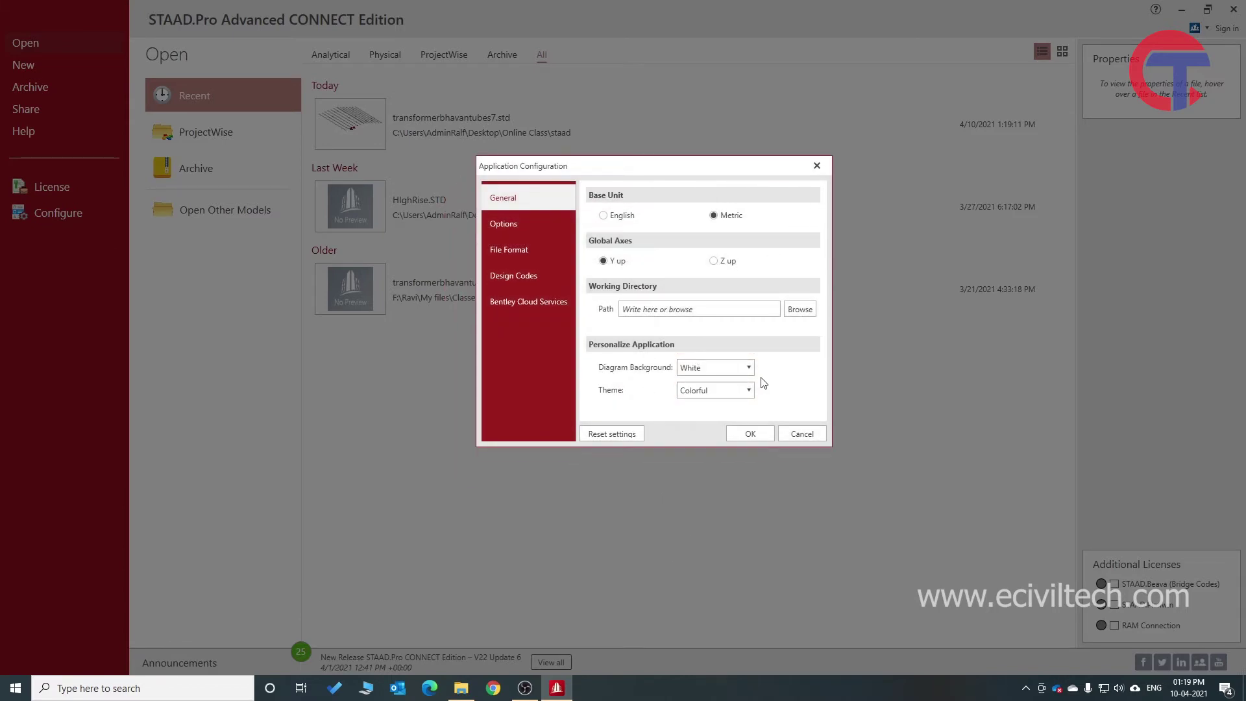
left_click(738, 368)
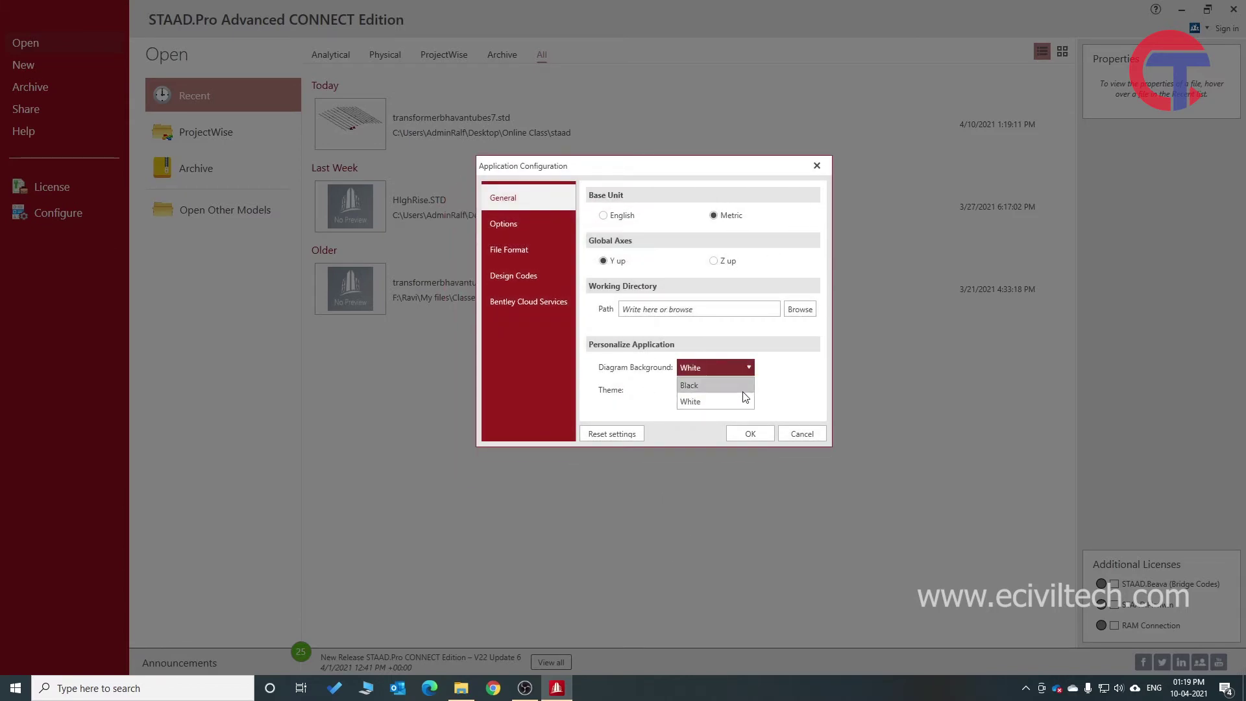
left_click(787, 385)
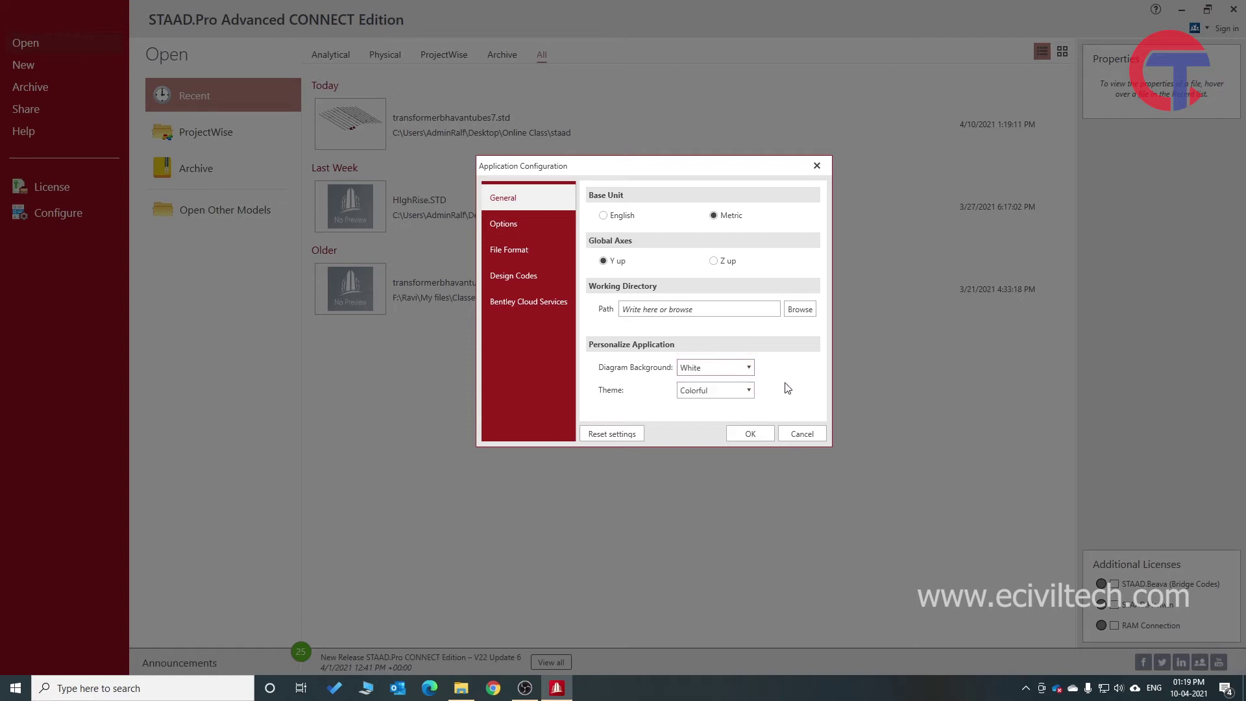
left_click(743, 391)
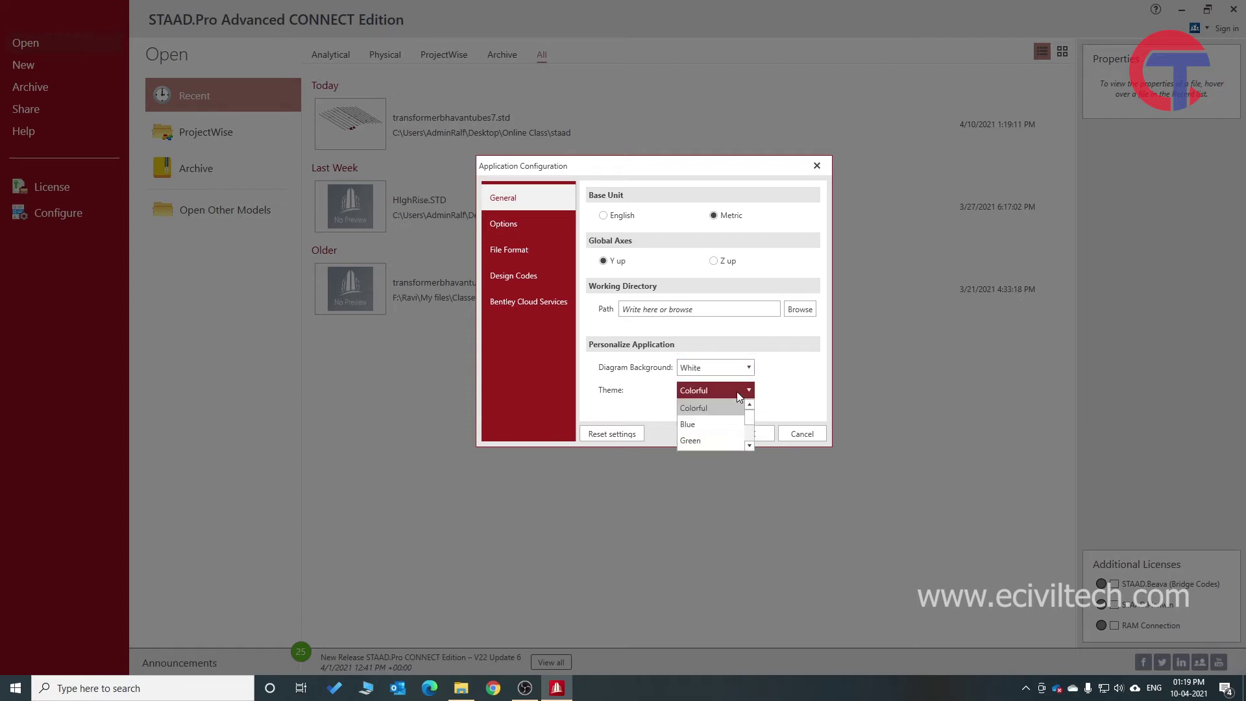
- Choose the Blue theme and apply it with OK
mouse_move(753, 417)
left_mouse_down()
mouse_move(751, 435)
mouse_move(749, 403)
left_mouse_up()
left_click(706, 426)
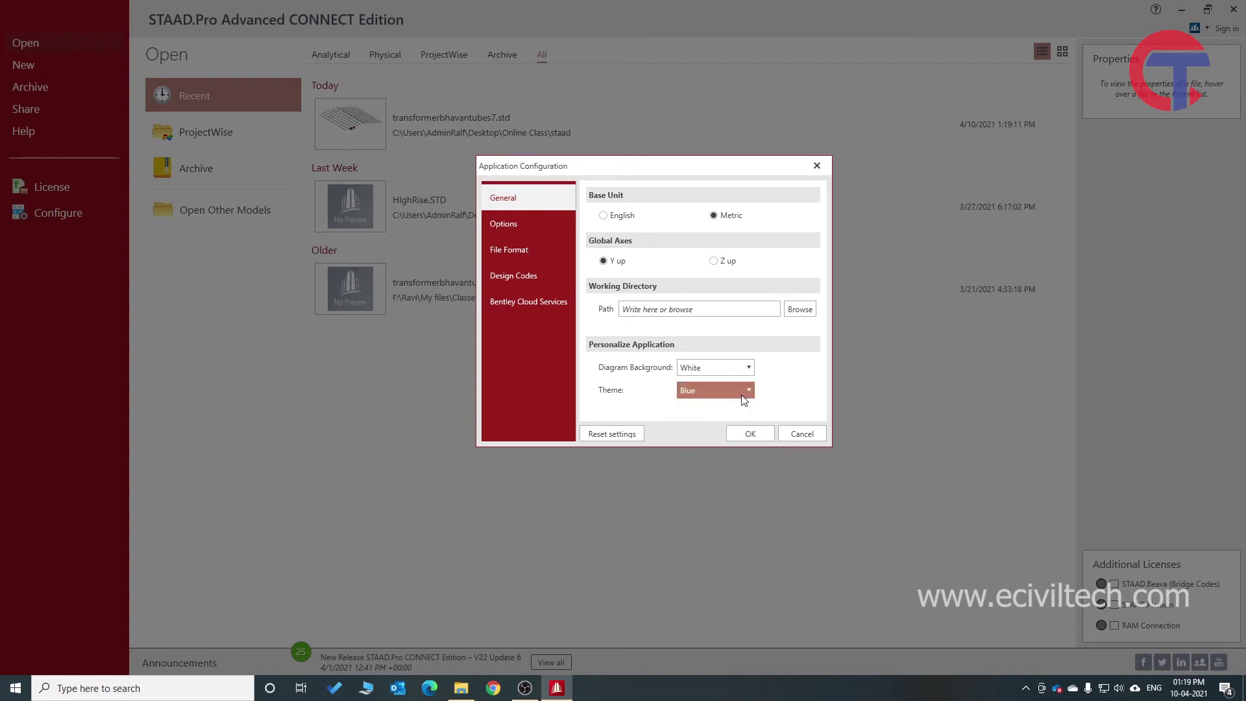
left_click(754, 432)
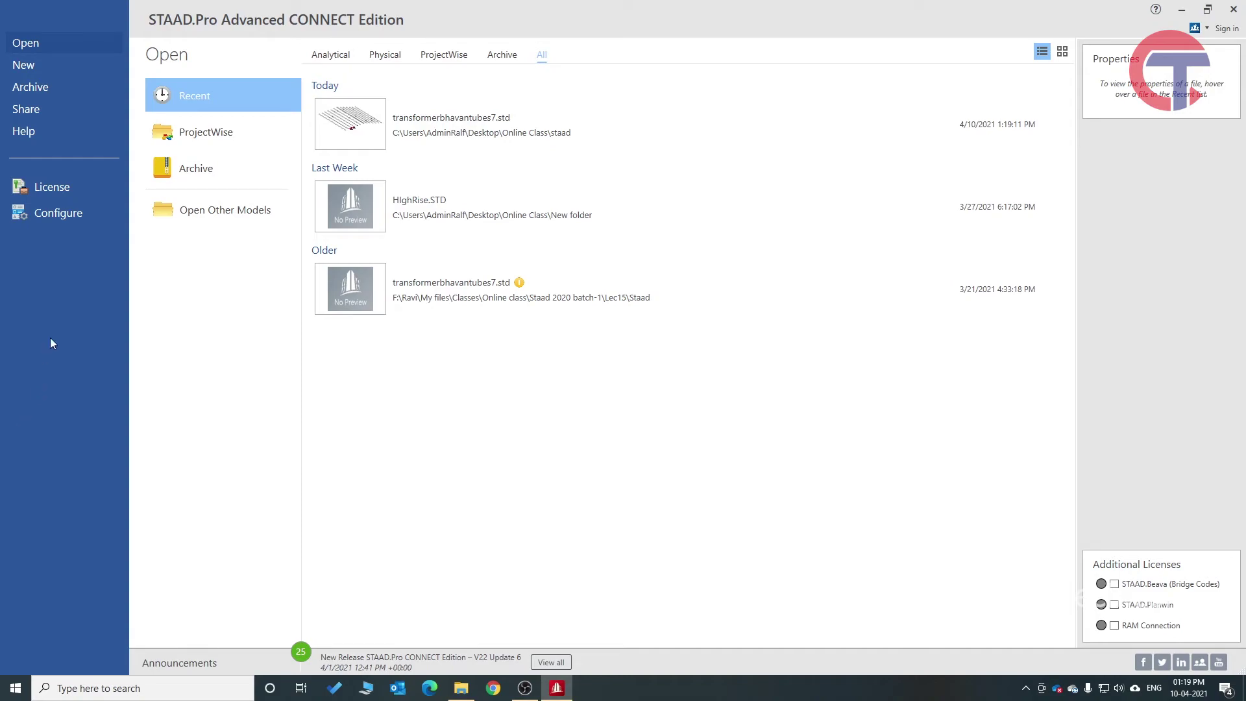
- Set the application theme to Green and apply it
left_click(62, 214)
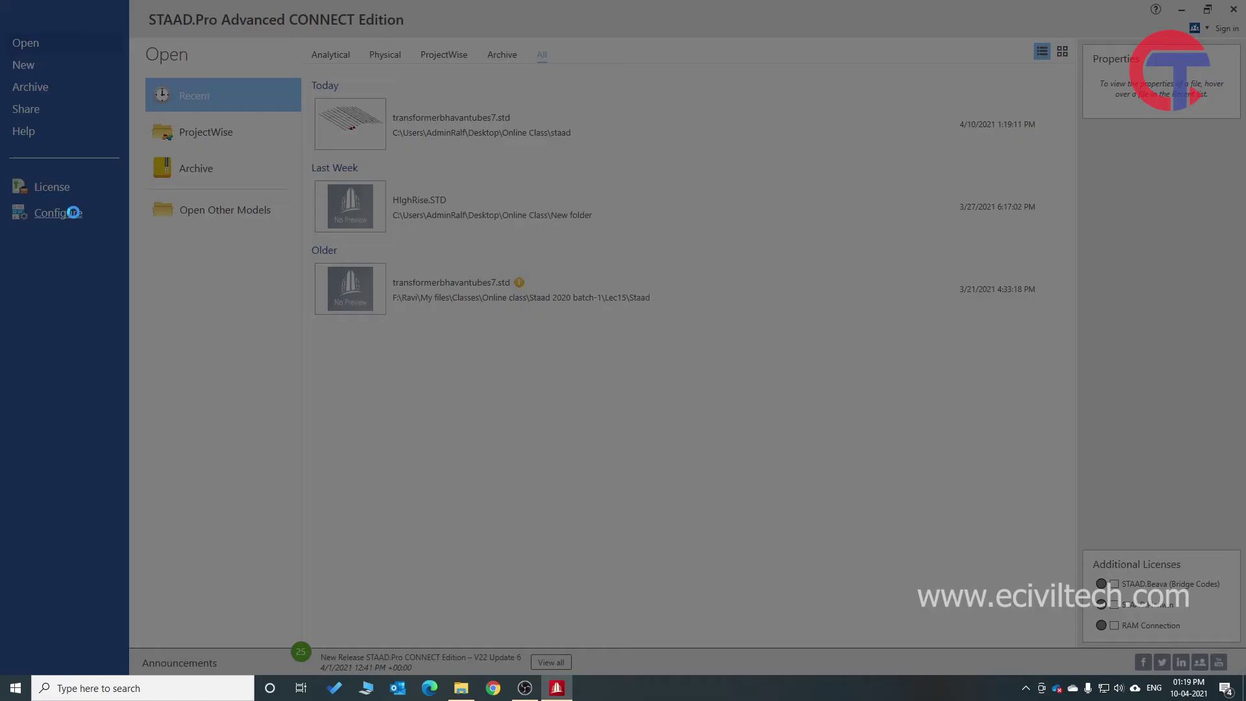
left_click(718, 427)
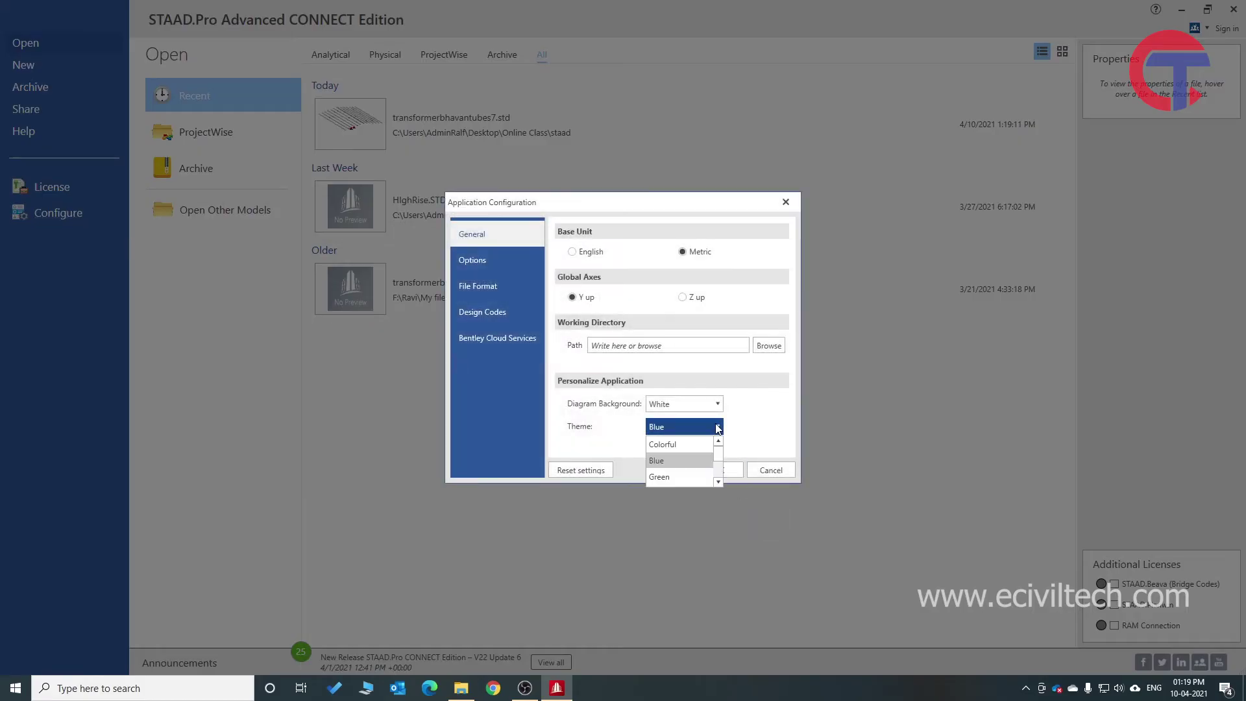
left_click(701, 474)
left_click(719, 472)
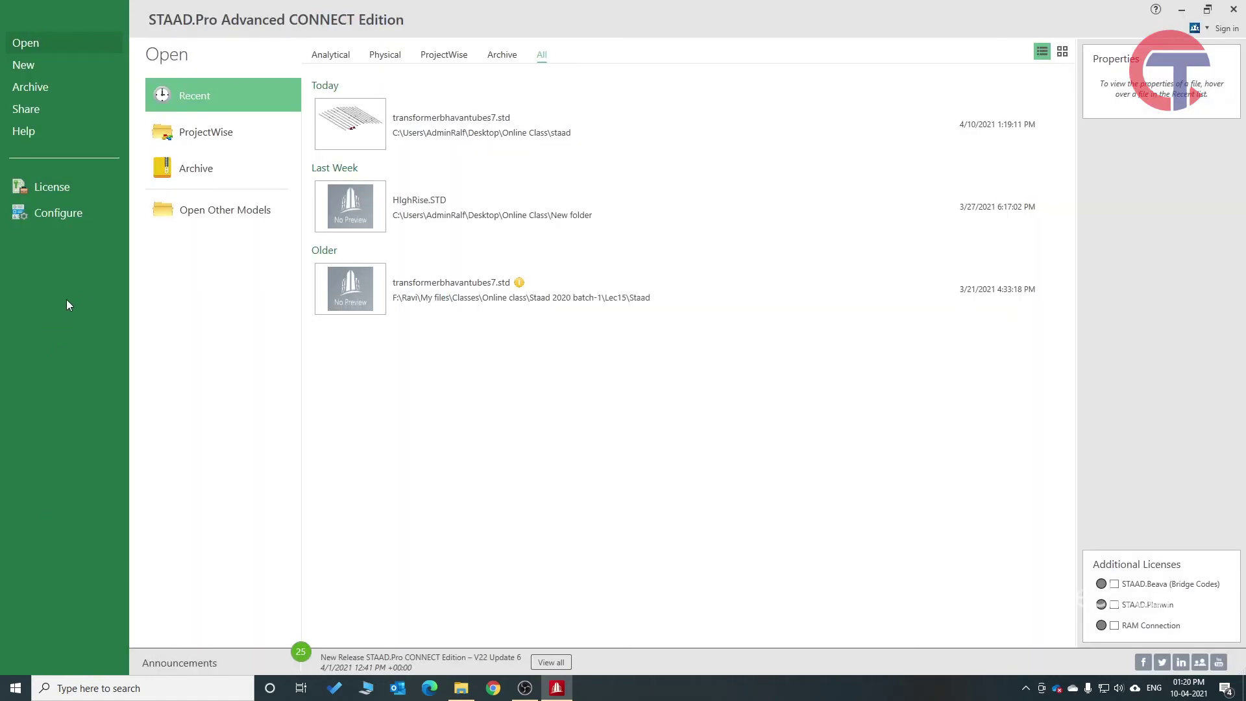
- Reopen transformerbhavantubes7.std and show its File Info page
mouse_move(457, 133)
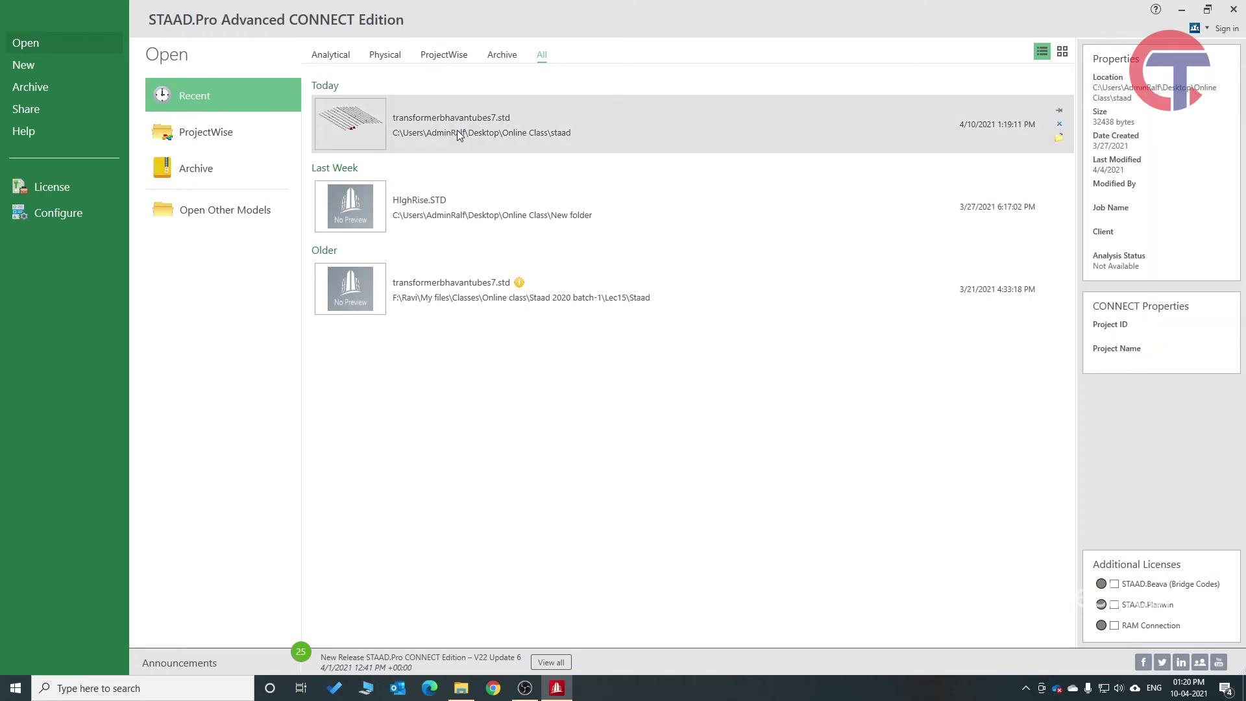
left_click(434, 135)
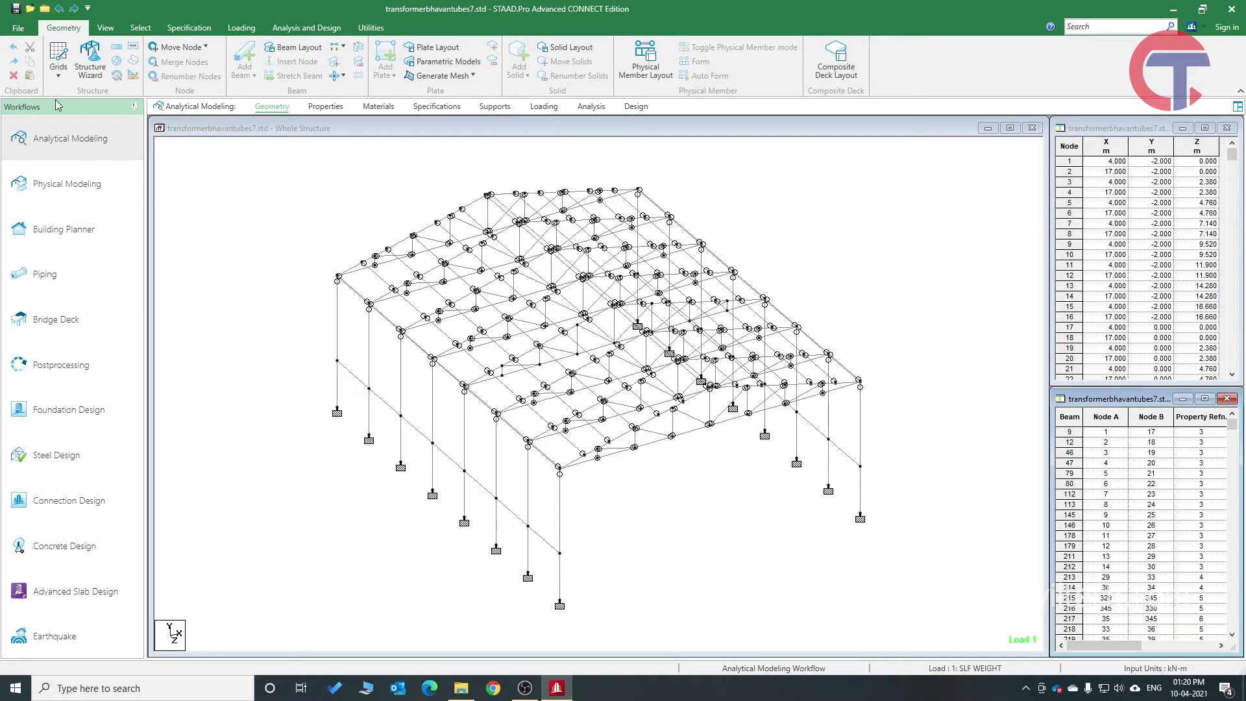
left_click(16, 29)
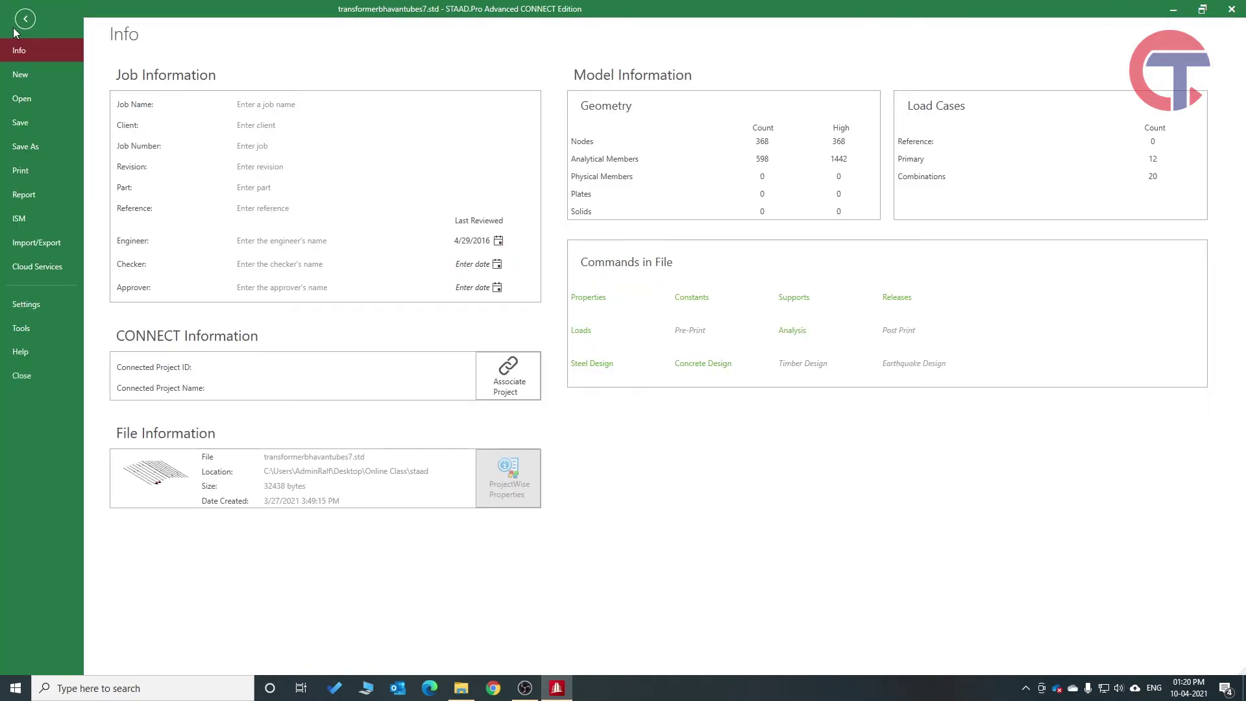
- Close the model and restore the Colorful theme
left_click(36, 370)
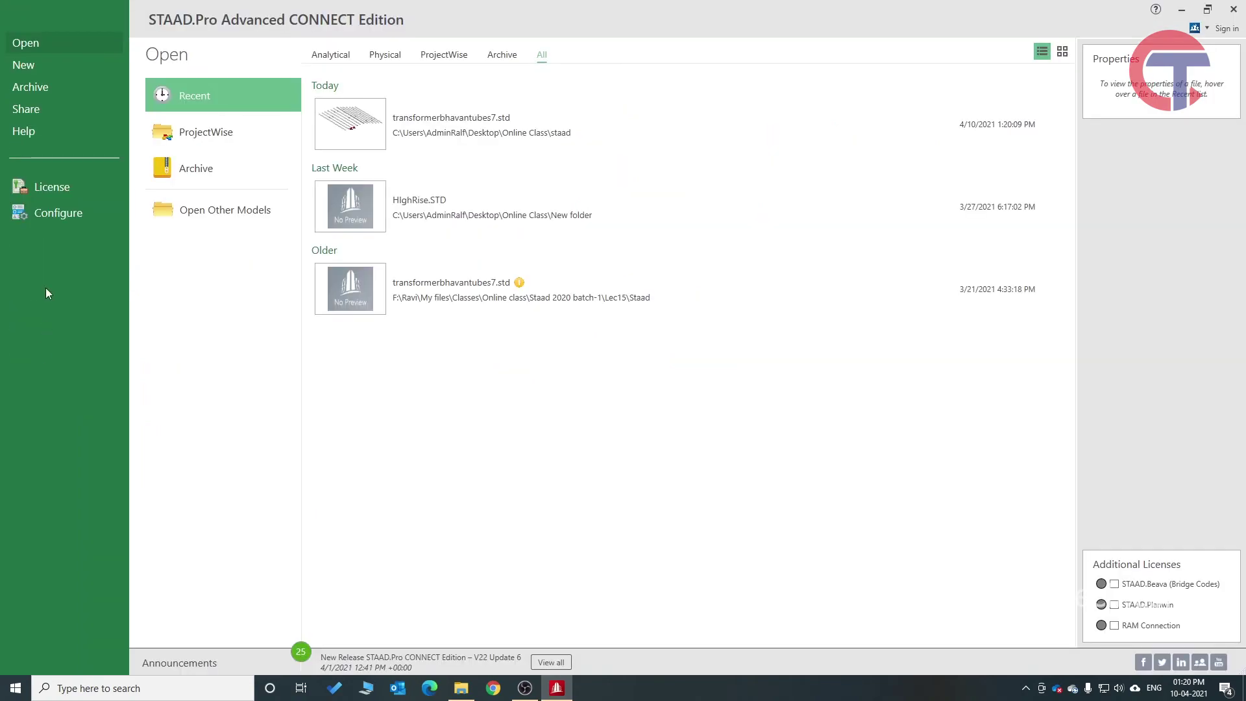
left_click(54, 216)
left_click(717, 427)
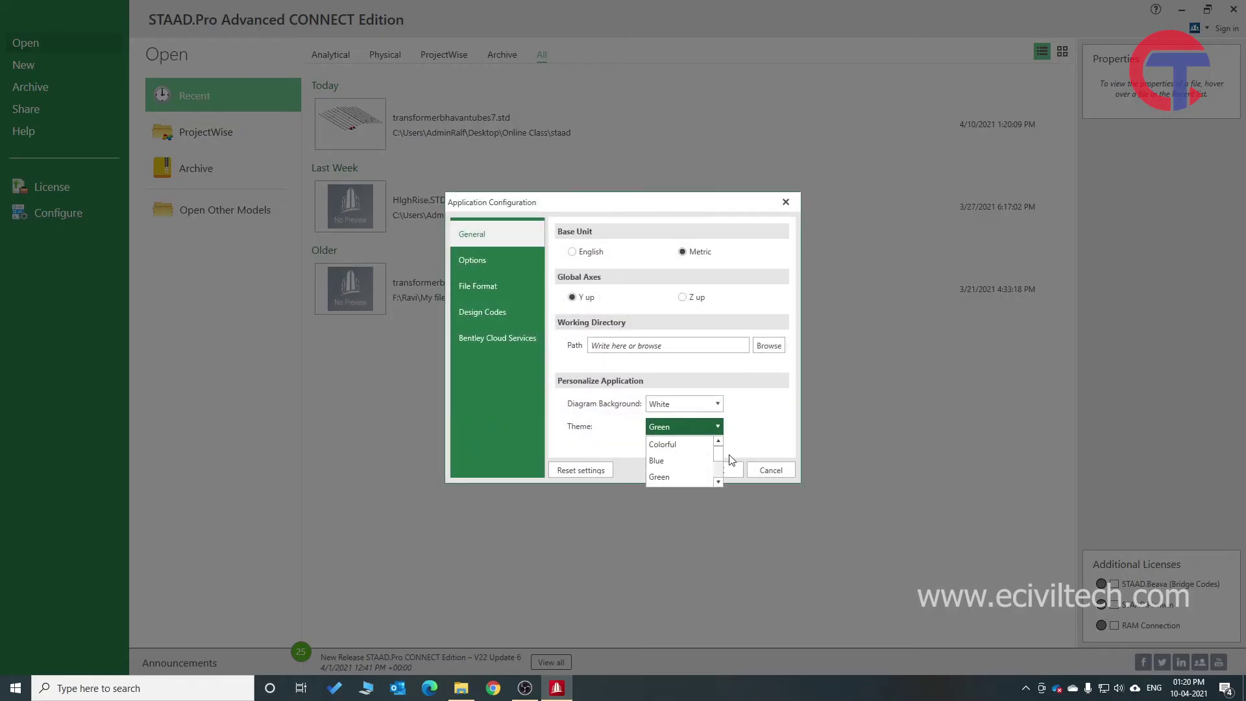
left_click(662, 444)
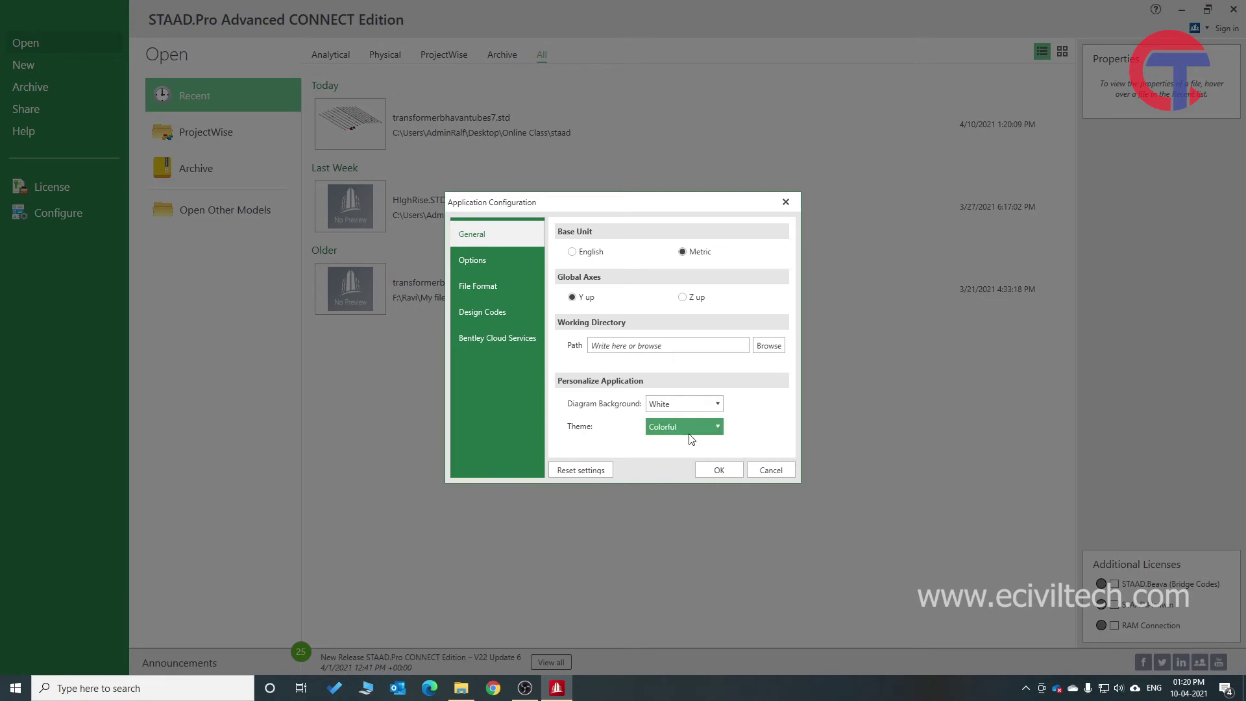
left_click(719, 469)
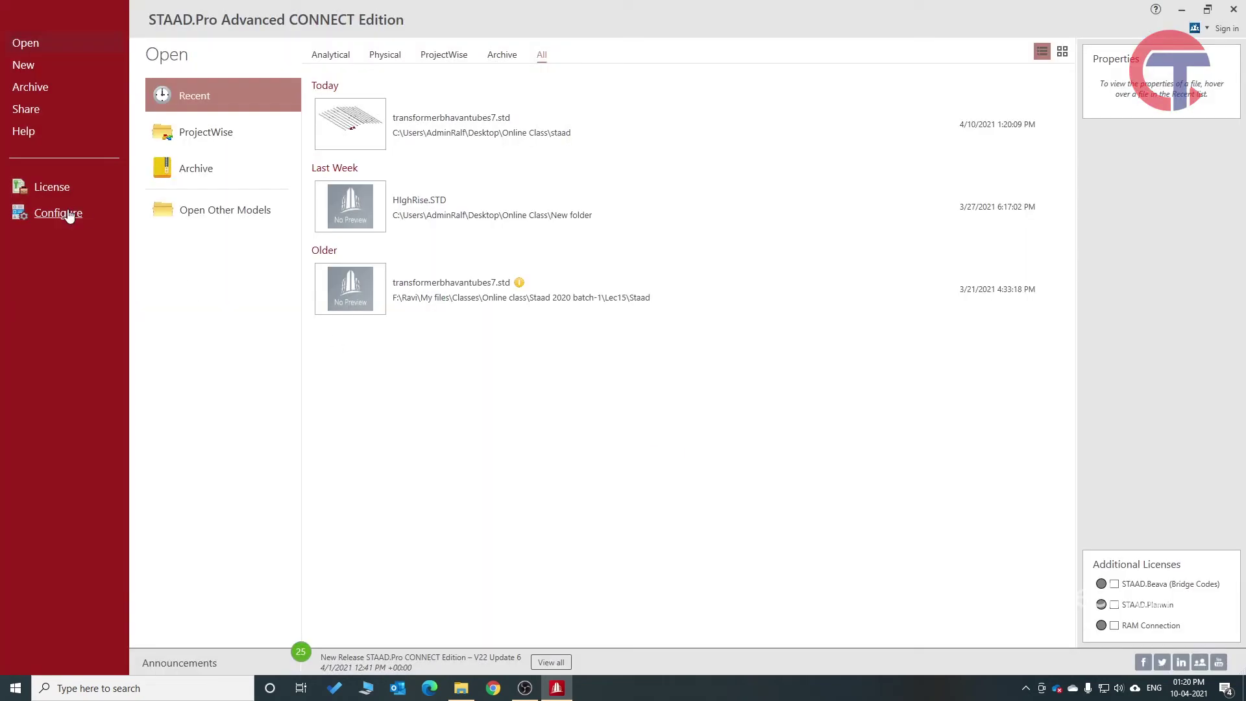
- Recheck Metric base unit in Application Configuration and view the default design codes IS800 2007 LSD and IS456
left_click(58, 213)
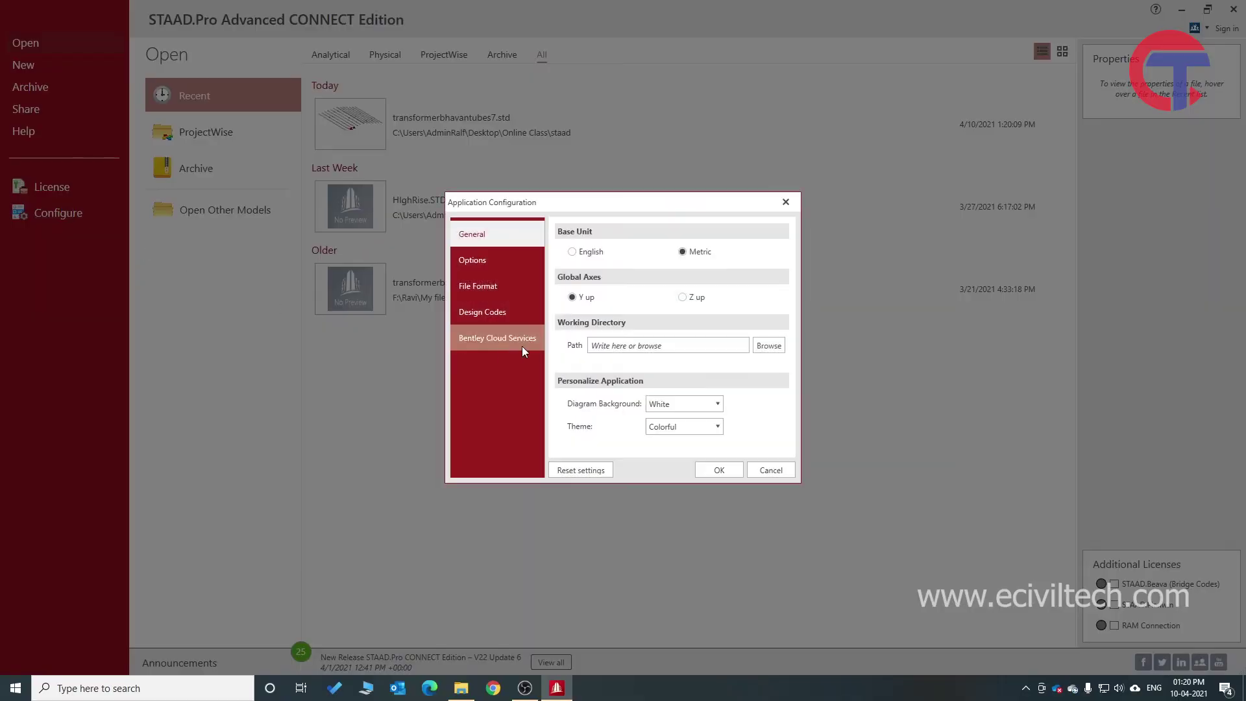
left_click_drag(626, 216, 566, 268)
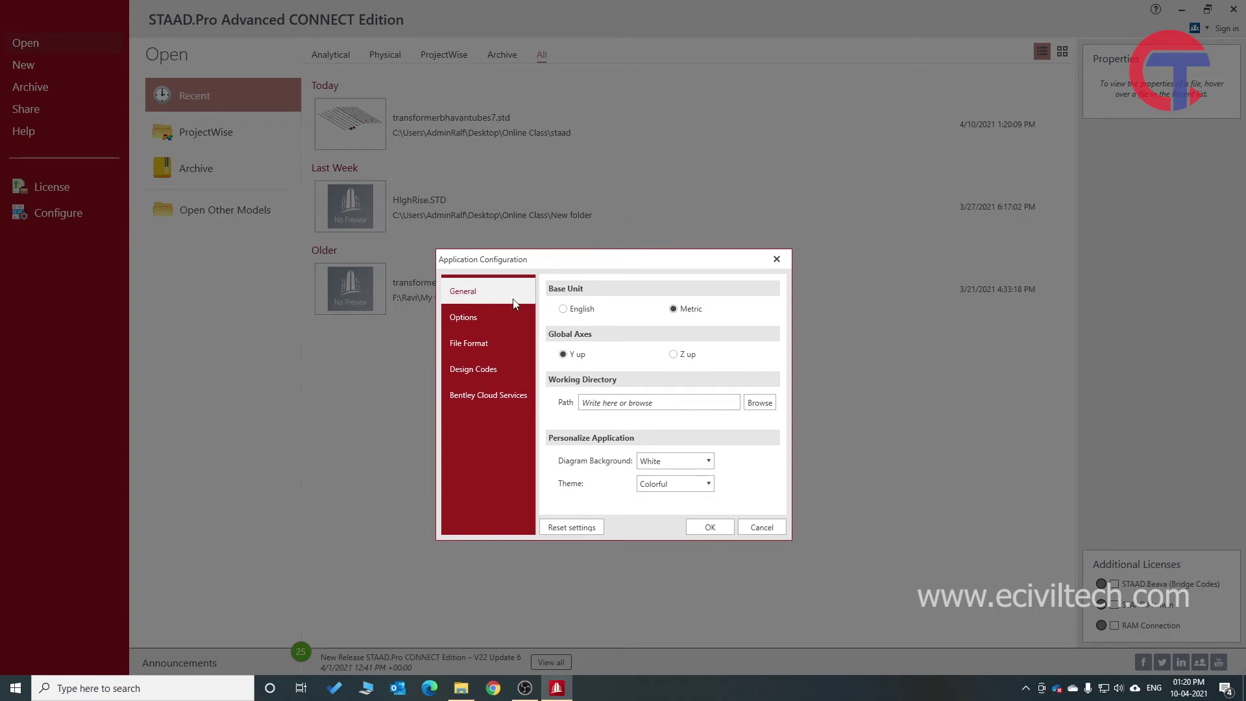
left_click(701, 316)
left_click(504, 371)
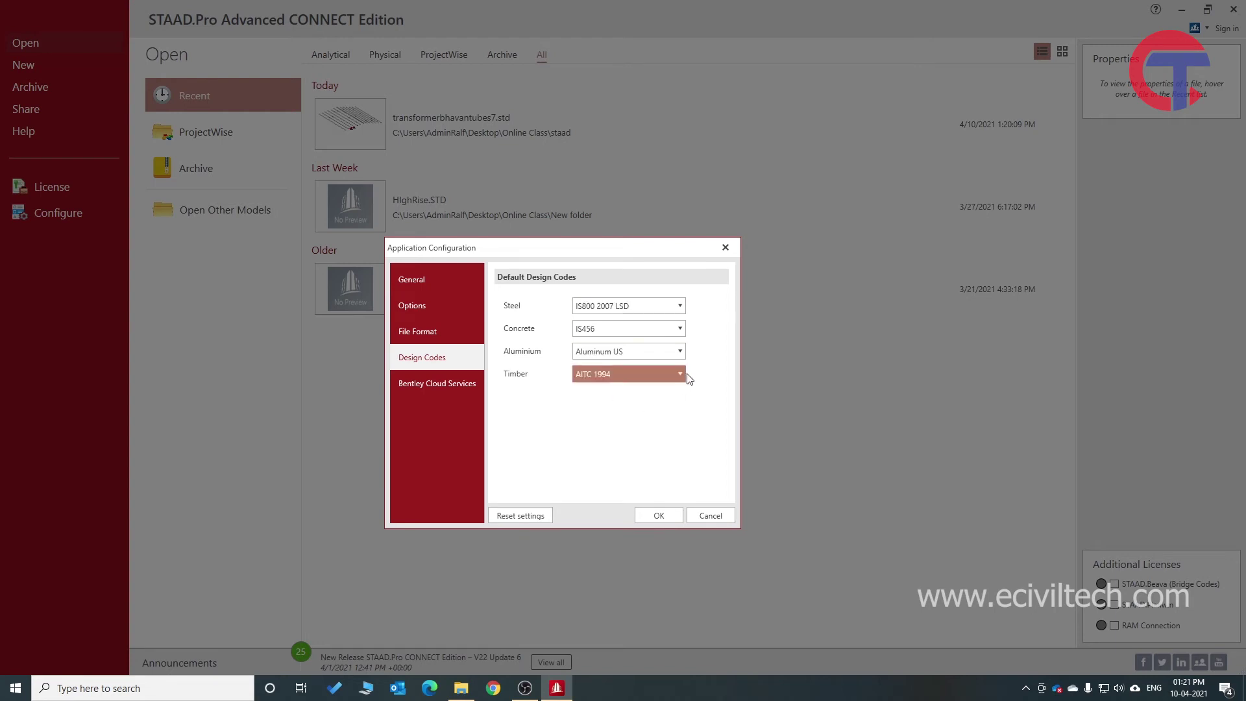
left_click(629, 306)
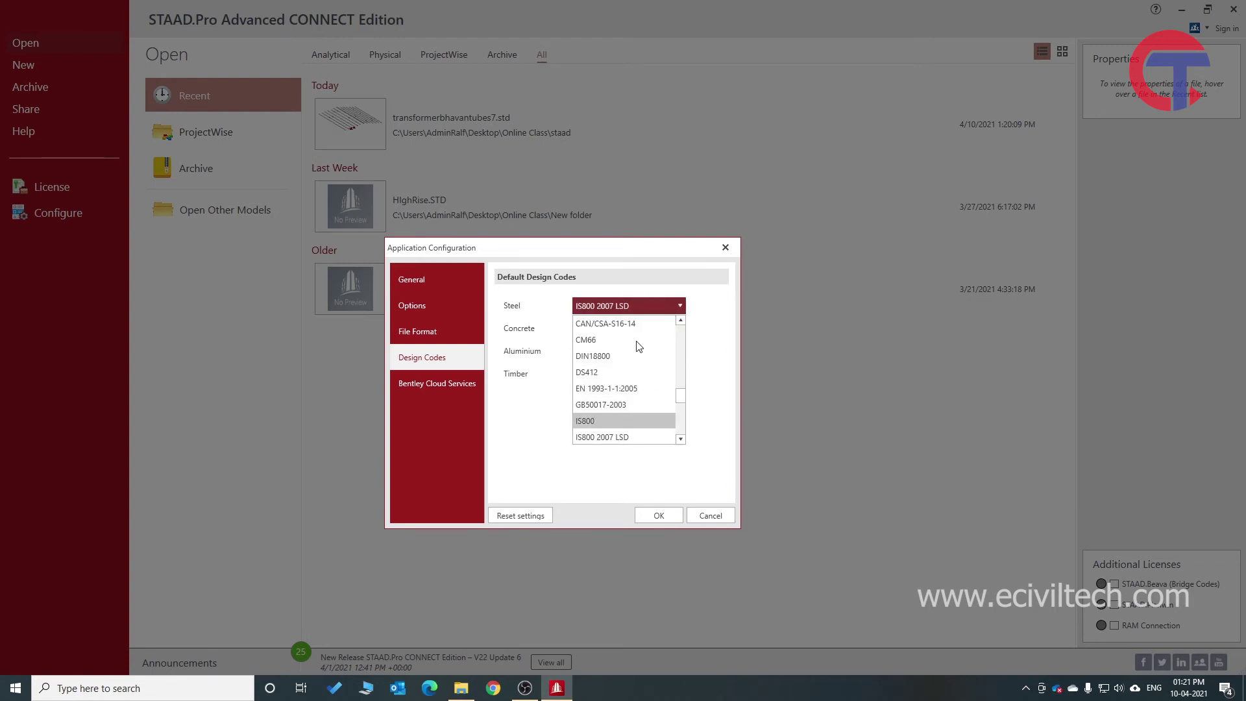
left_click(661, 295)
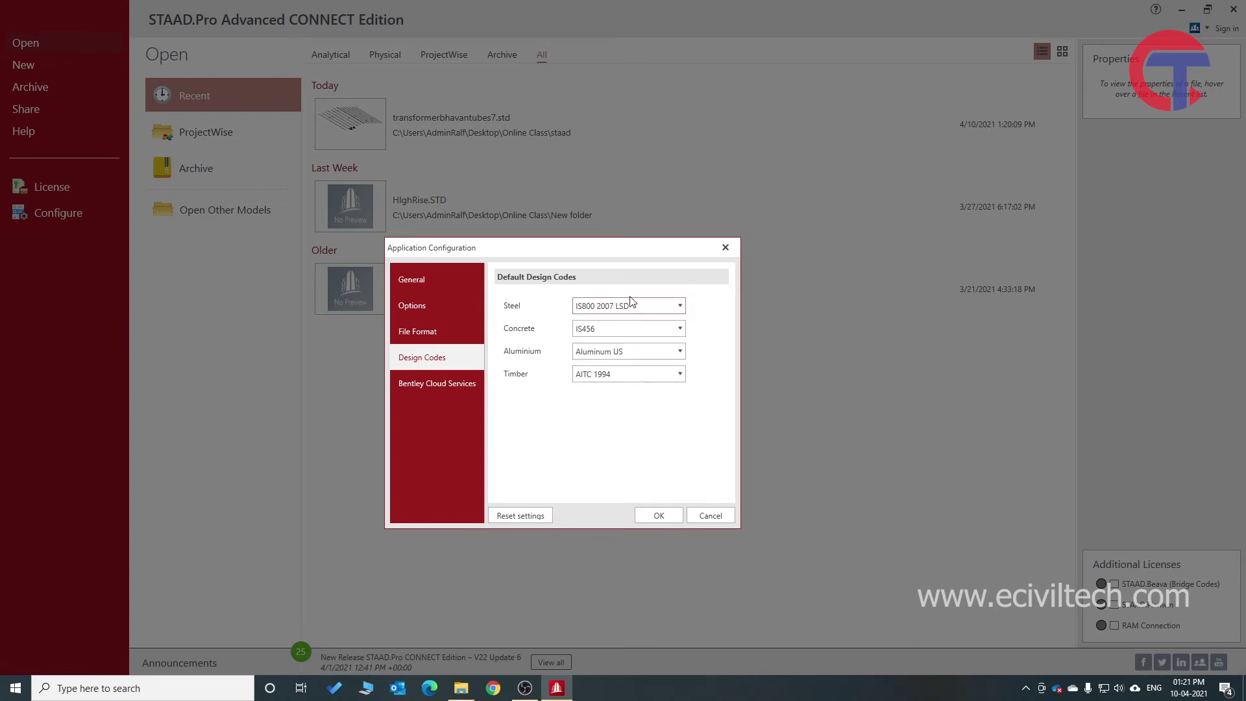
left_click(629, 305)
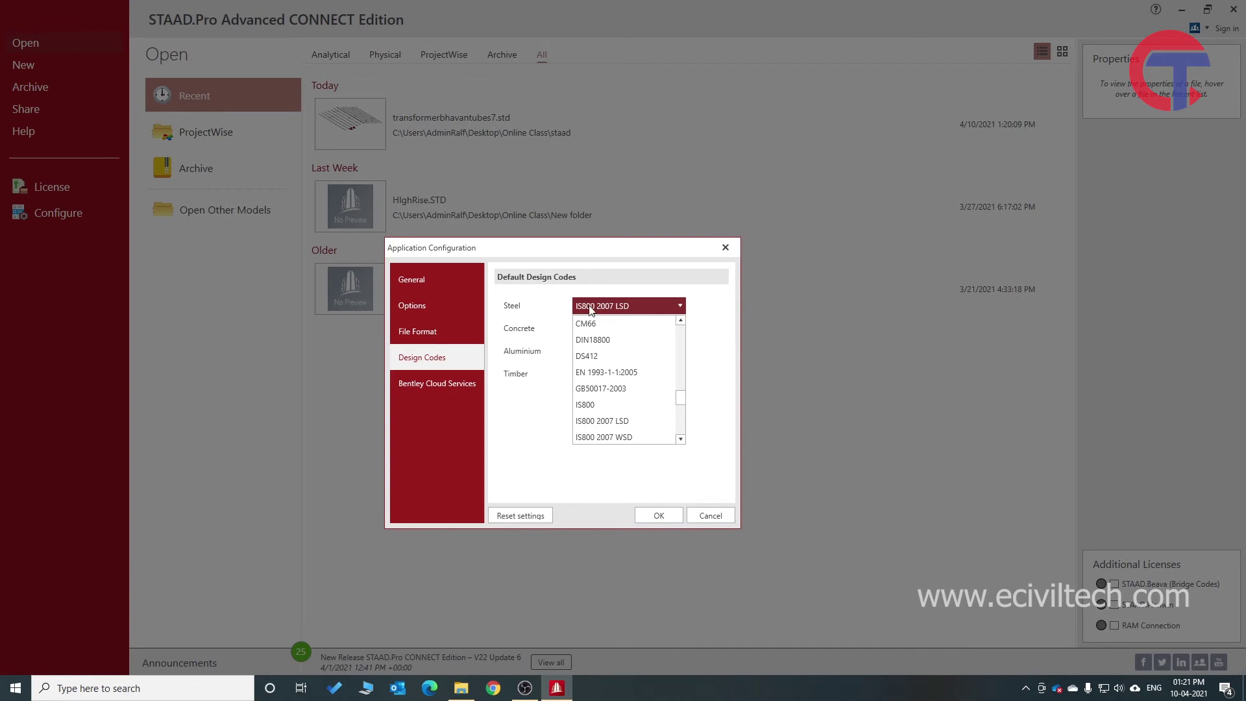
scroll(633, 363, "up", 1)
scroll(656, 389, "up", 5)
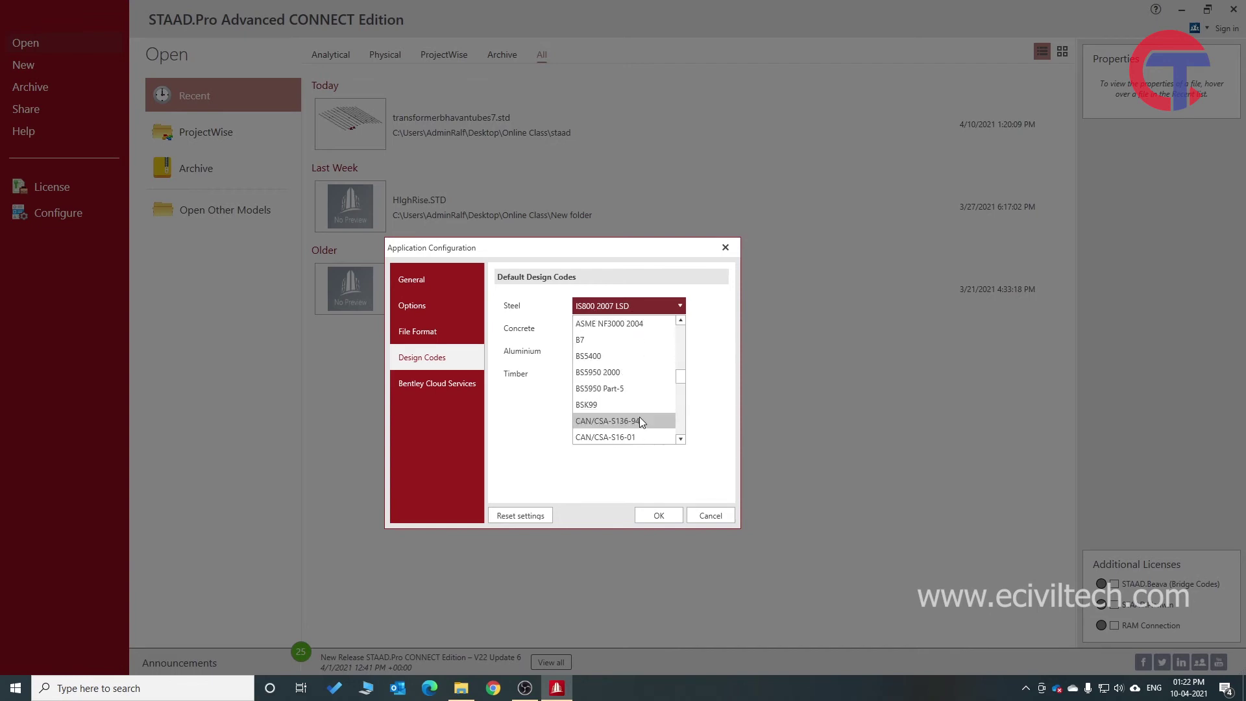
scroll(639, 415, "down", 3)
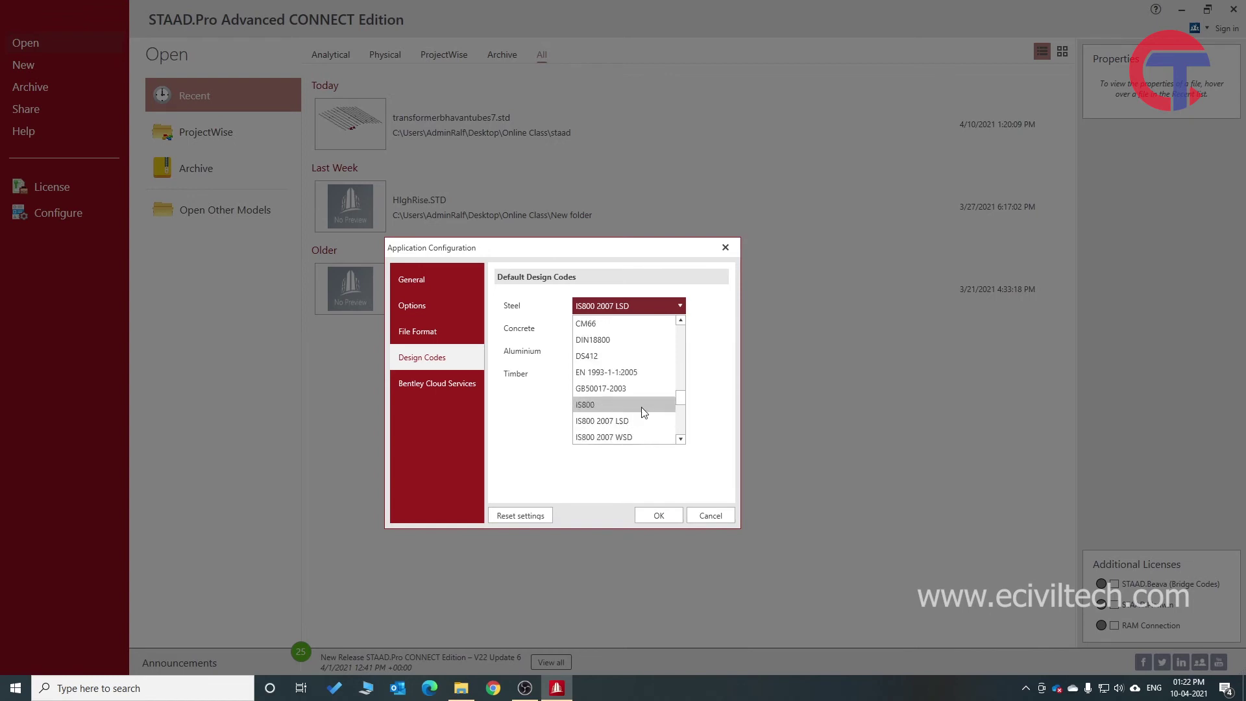
scroll(638, 415, "down", 1)
scroll(639, 411, "up", 1)
left_click_drag(680, 392, 679, 419)
scroll(634, 333, "up", 2)
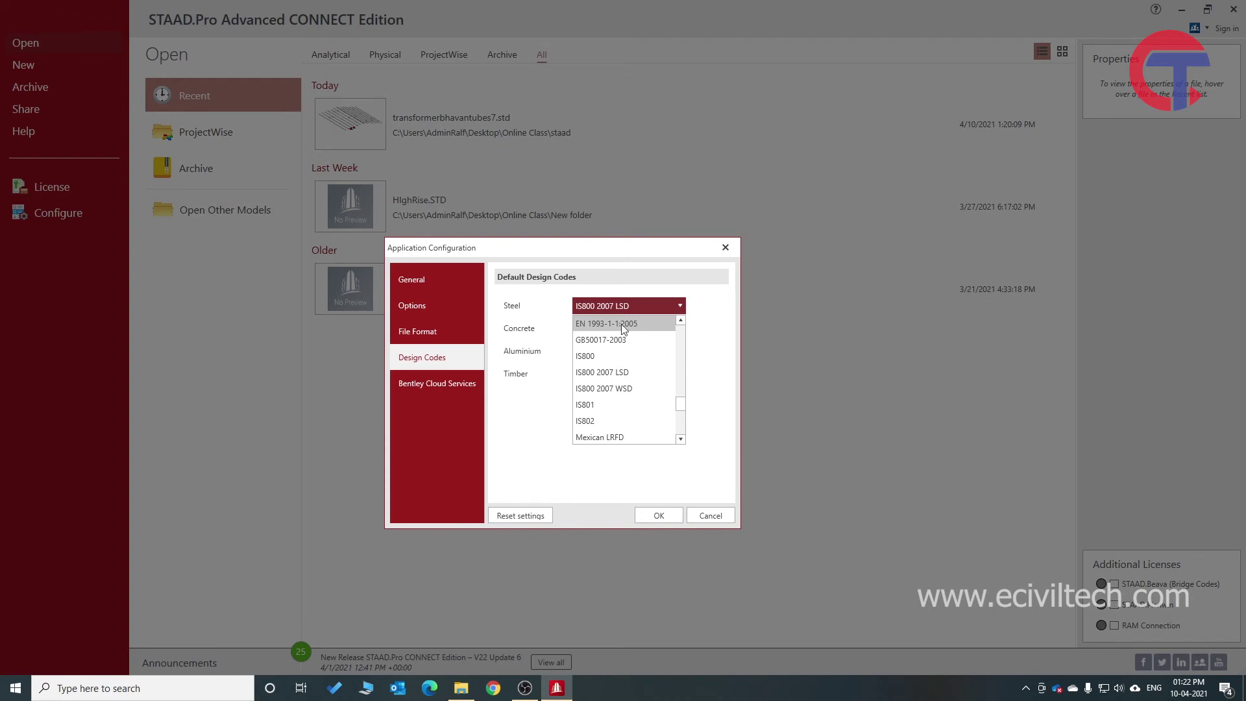
scroll(622, 328, "down", 1)
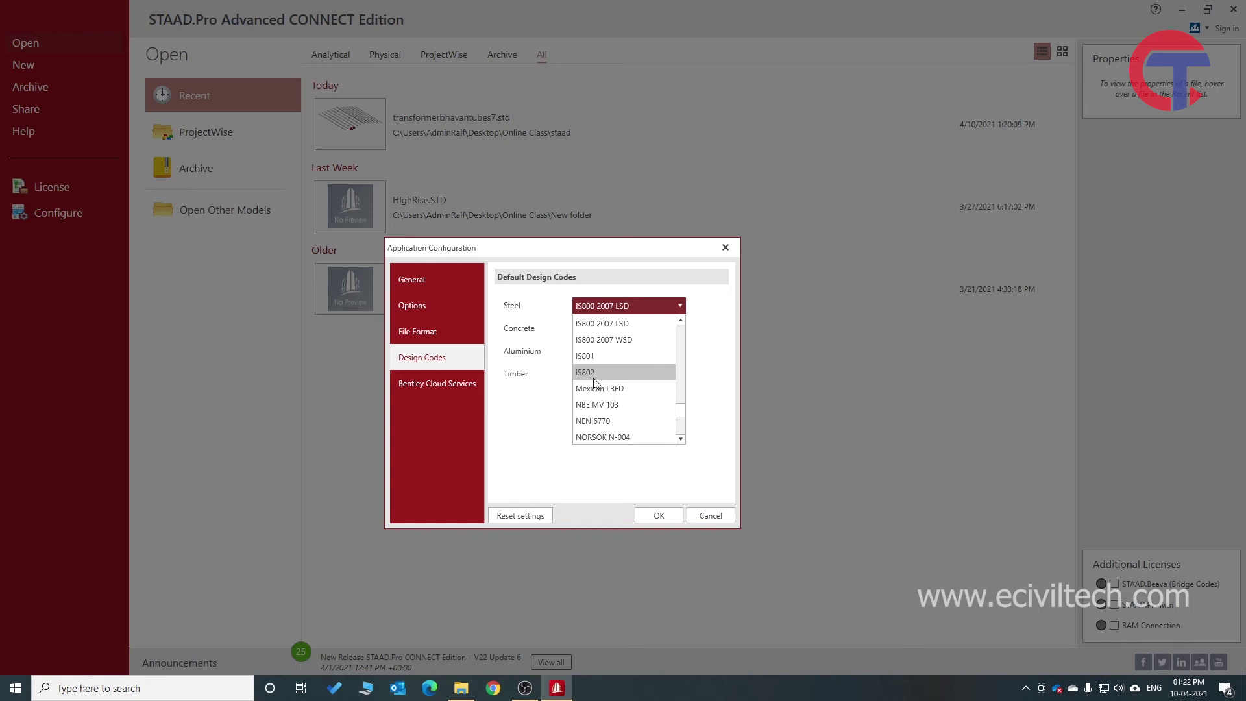
scroll(623, 393, "down", 3)
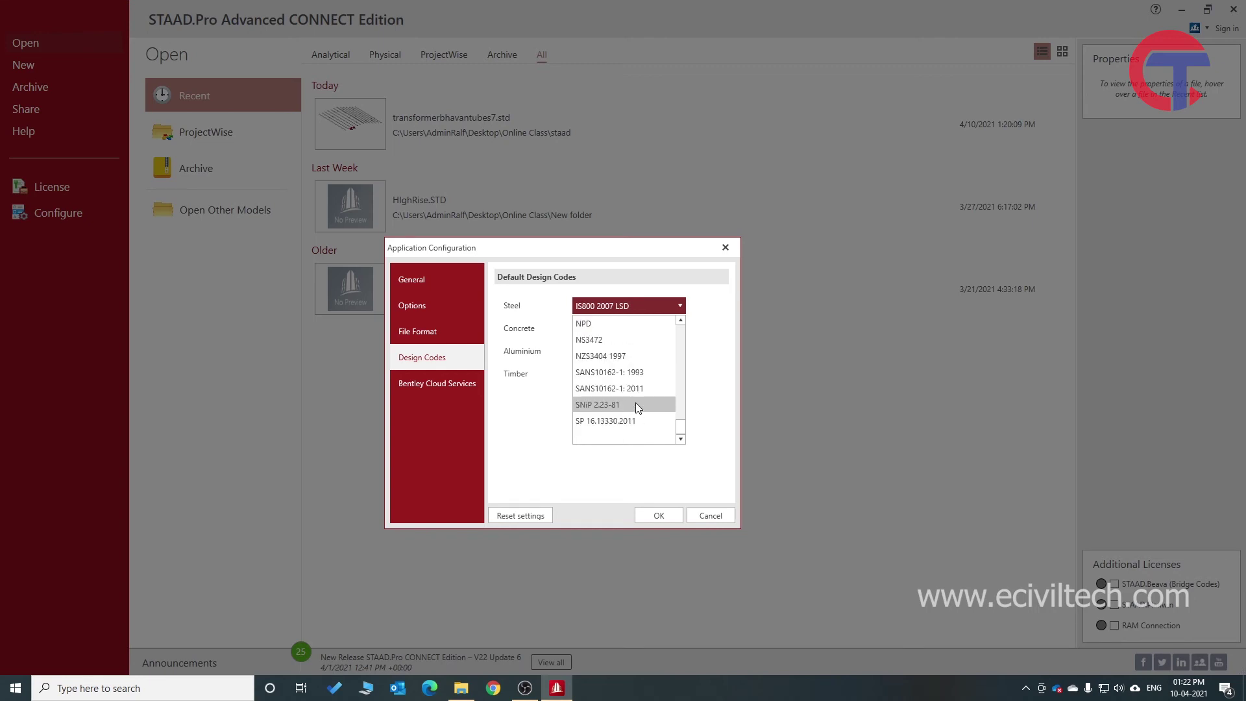
scroll(637, 402, "up", 4)
scroll(637, 402, "up", 1)
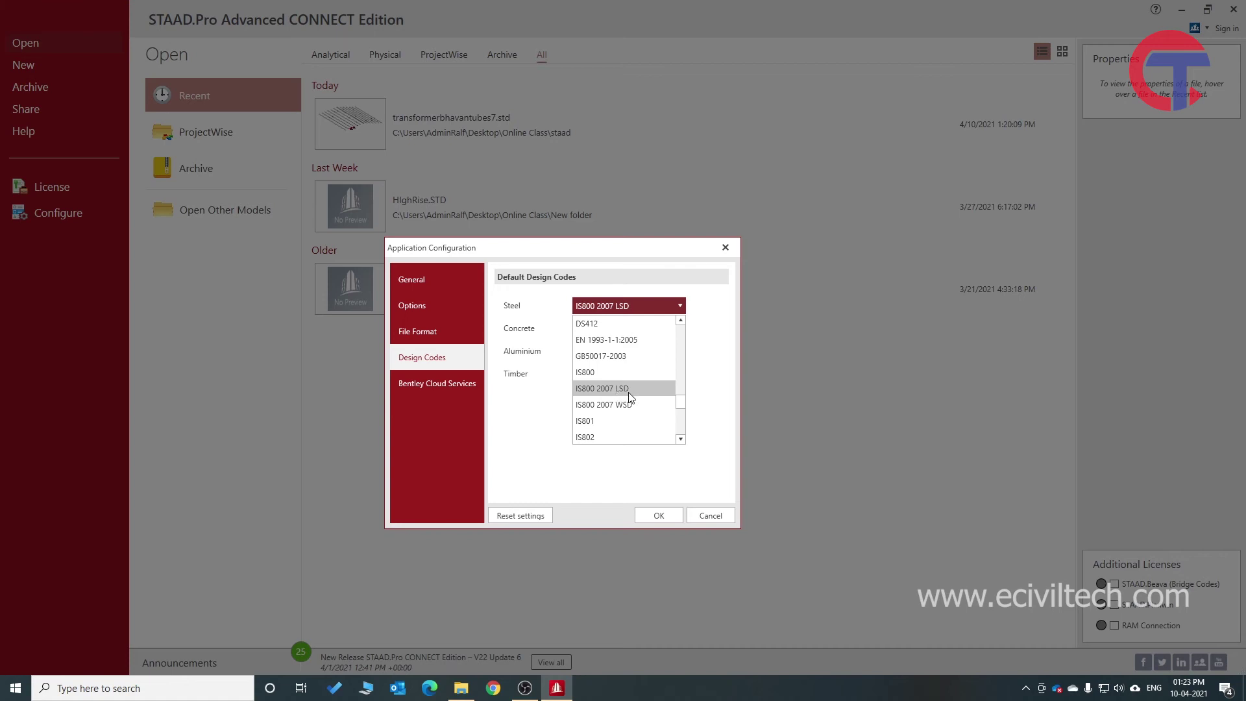
left_click(628, 389)
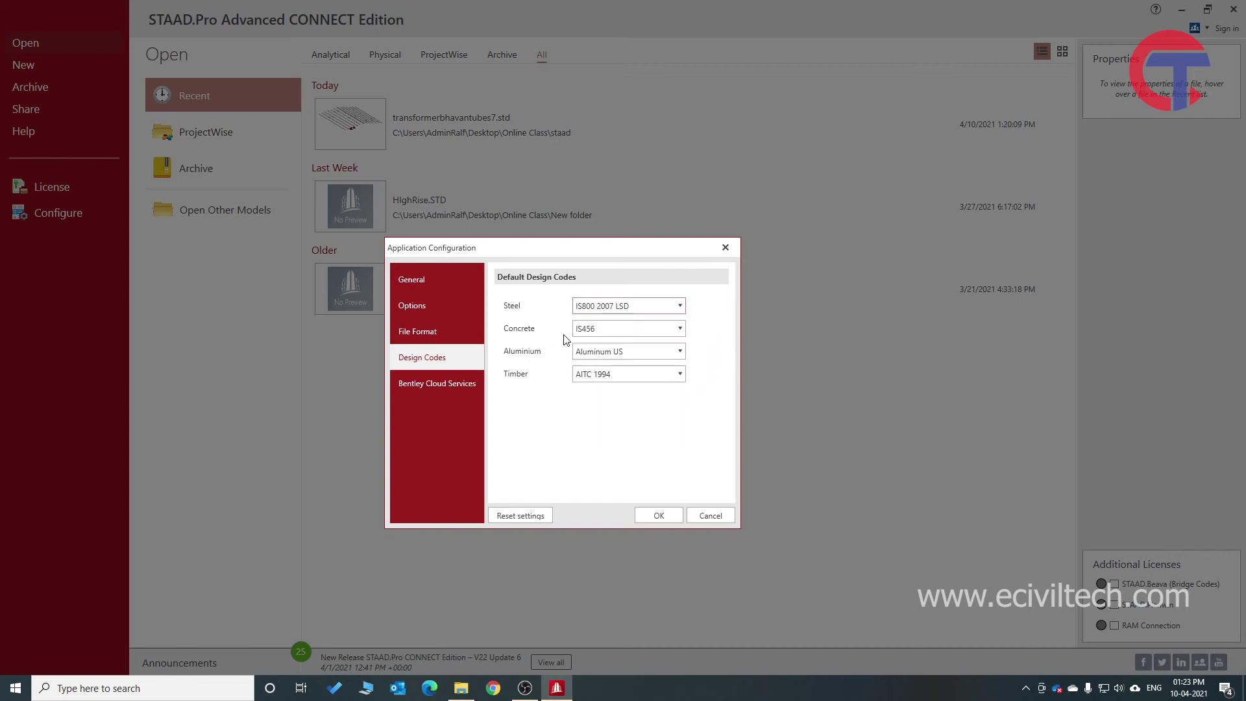
- Keep IS456 as the default concrete design code
left_click(610, 329)
scroll(643, 438, "up", 1)
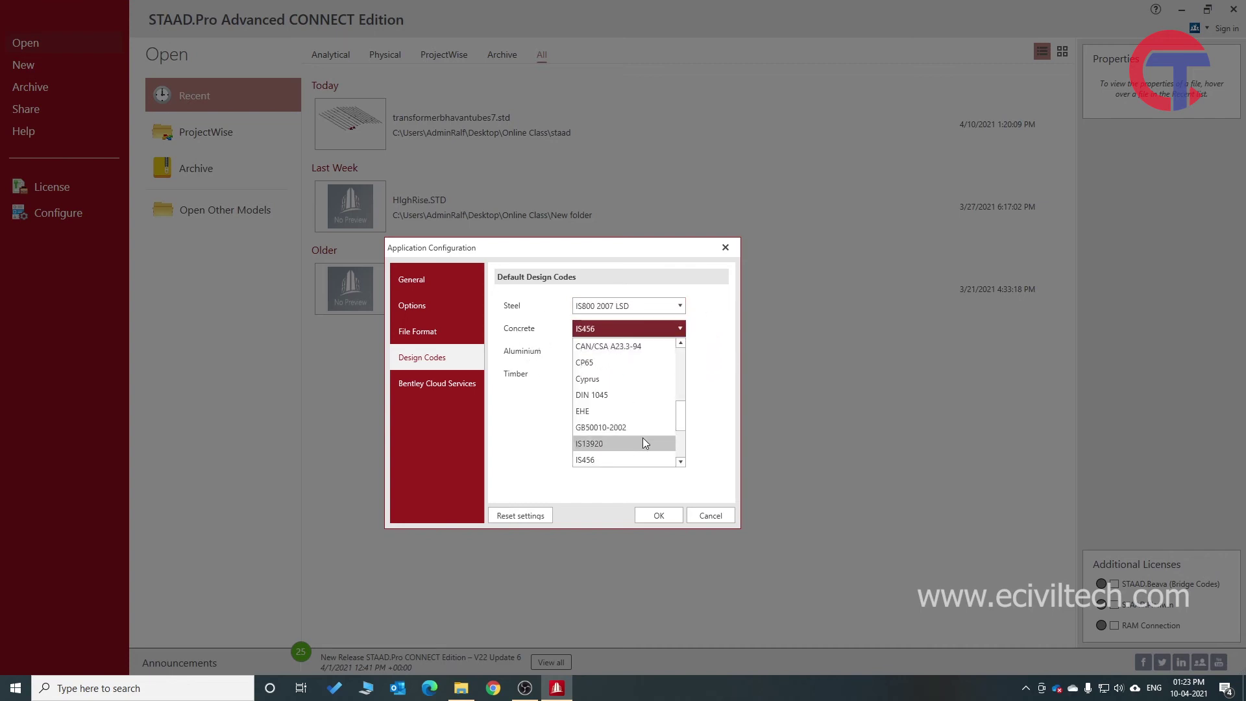
scroll(679, 415, "down", 1)
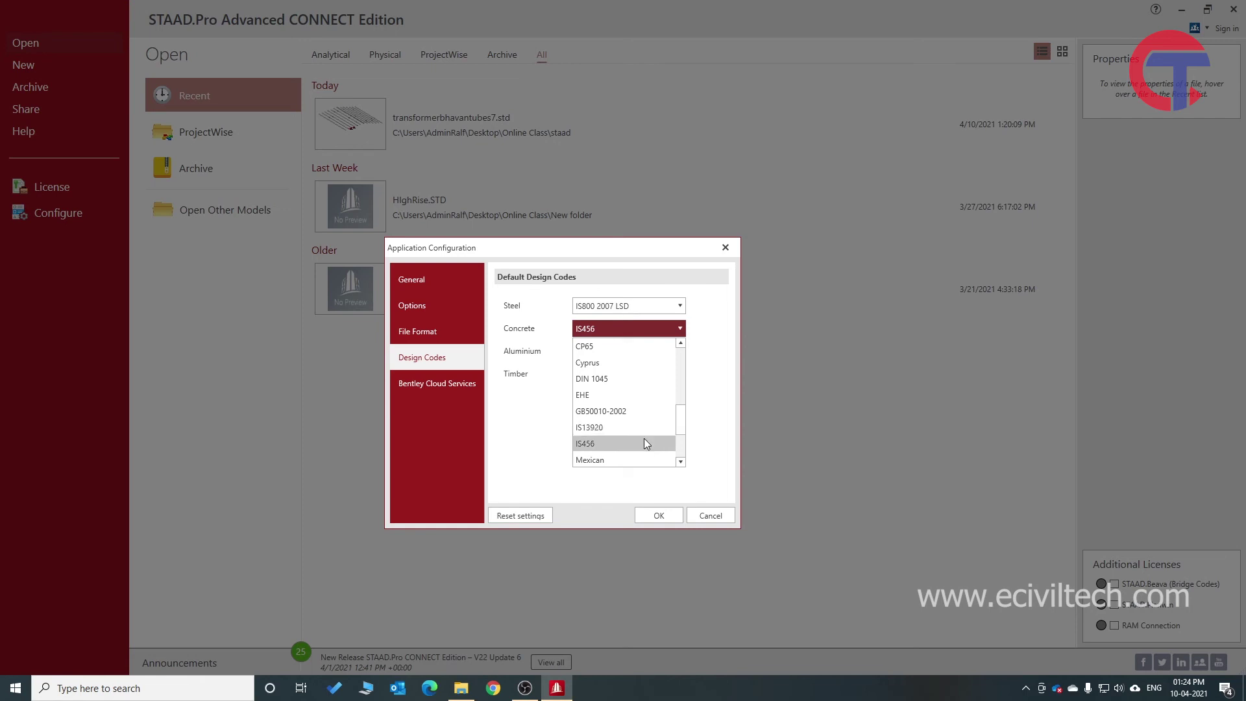
left_click(645, 443)
left_click_drag(615, 248, 651, 247)
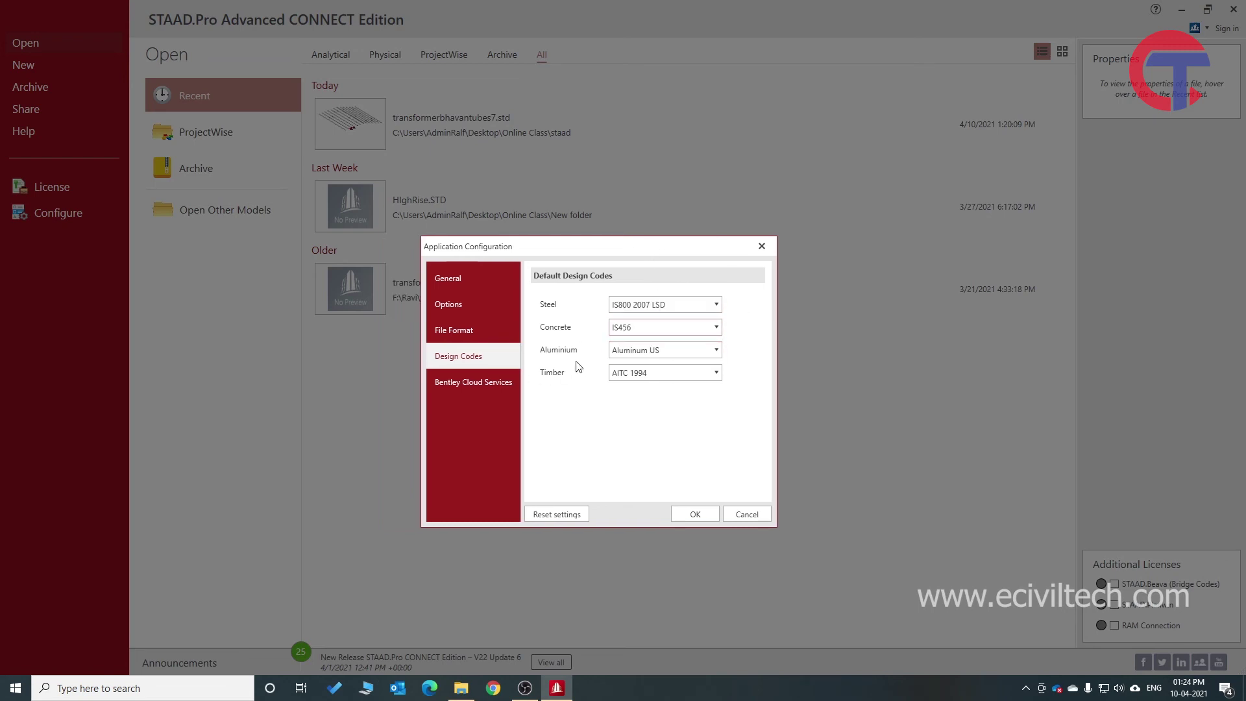
- Keep Aluminum US for aluminium and AITC 1994 for timber, then apply the design-code defaults
left_click(680, 357)
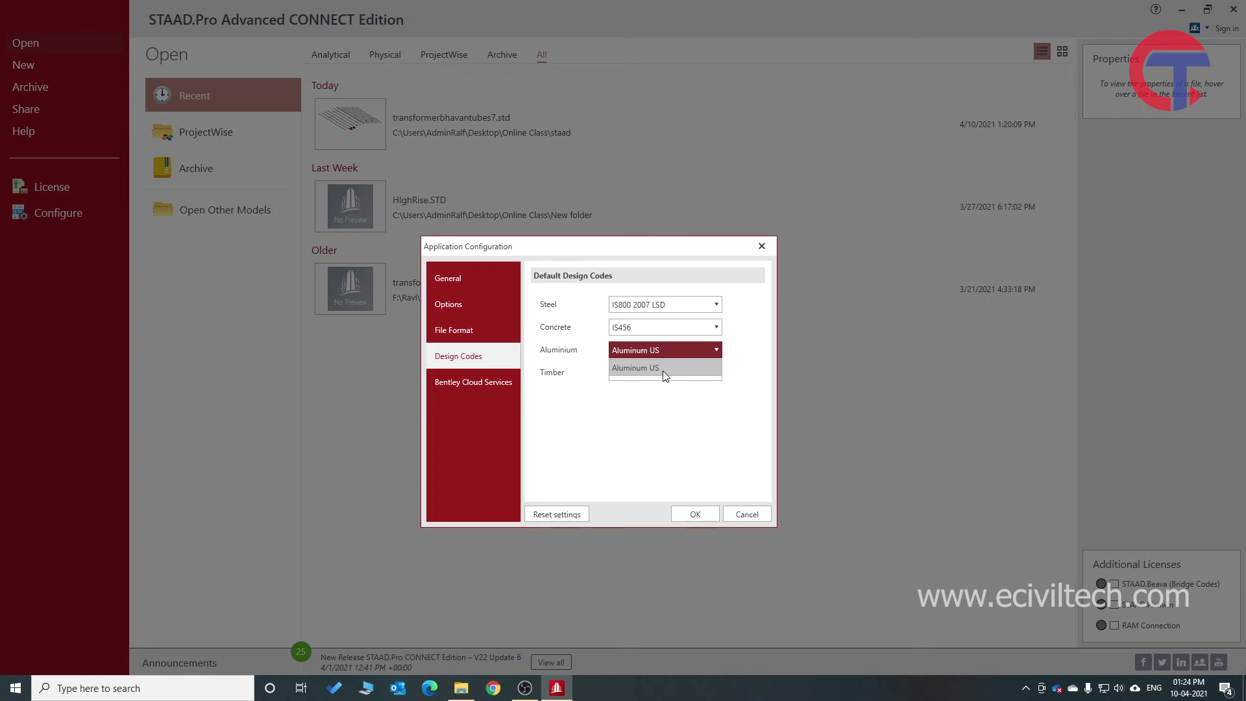
left_click(662, 369)
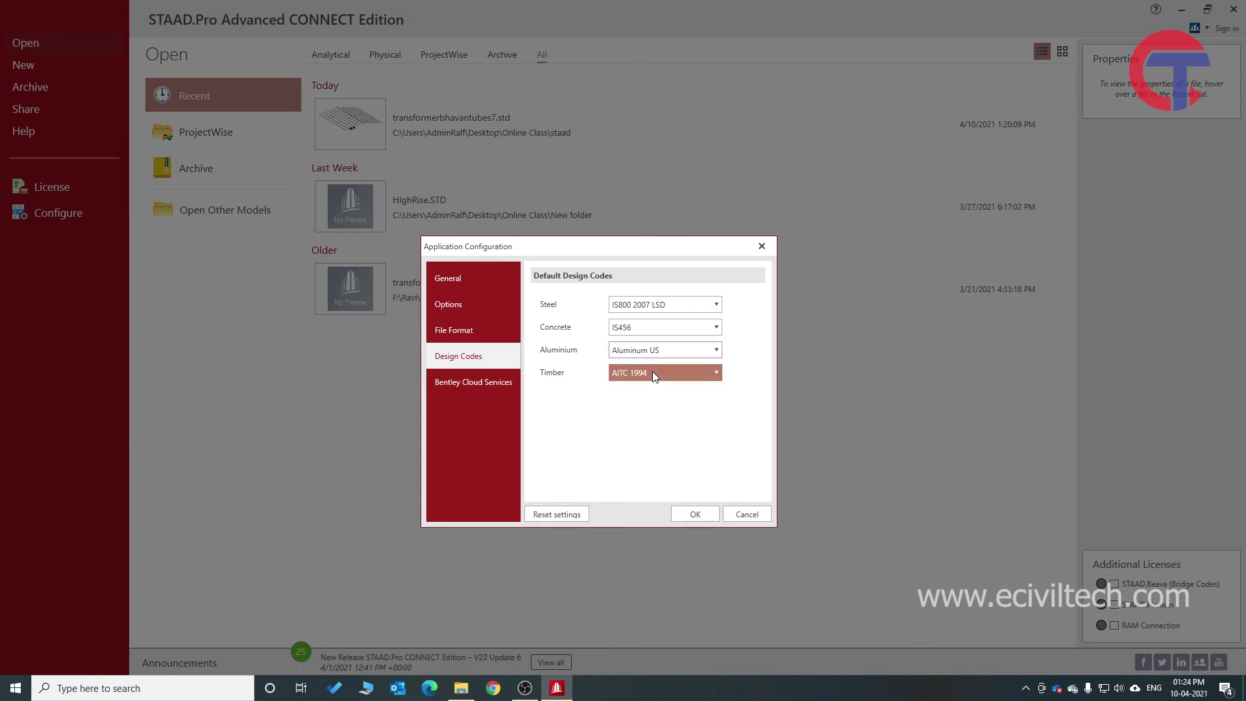
left_click(680, 374)
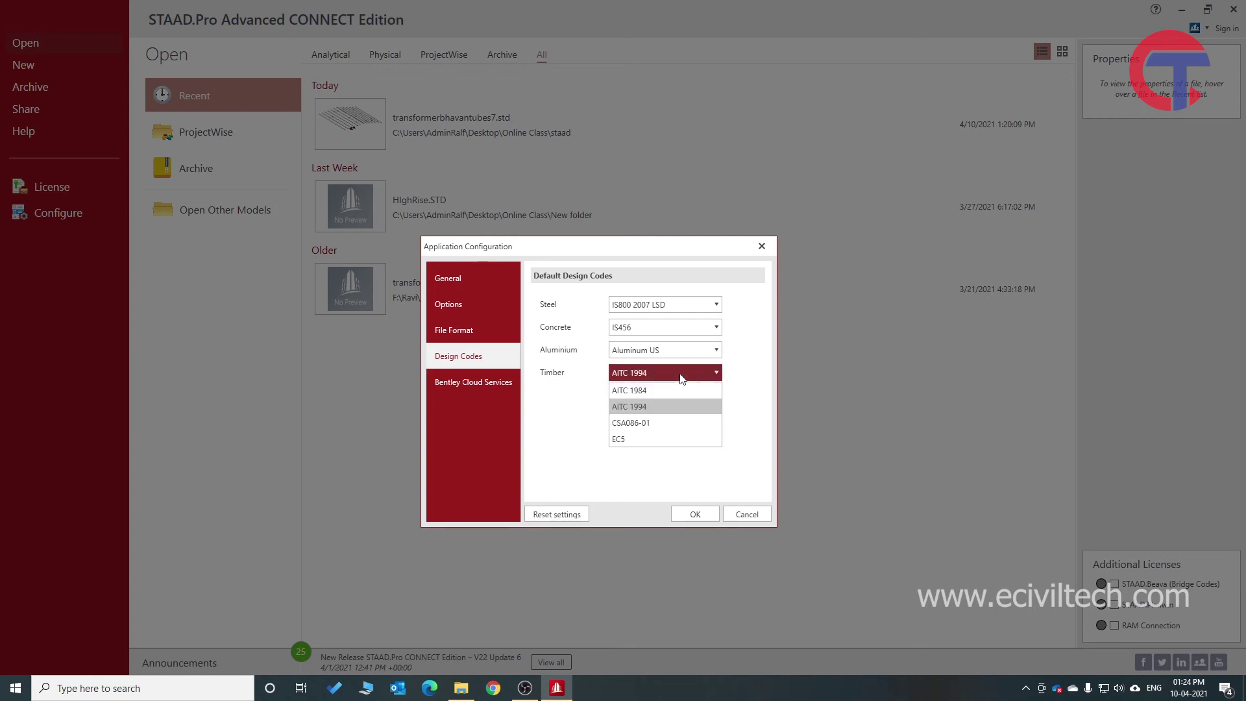
left_click(694, 405)
left_click(694, 371)
left_click(692, 402)
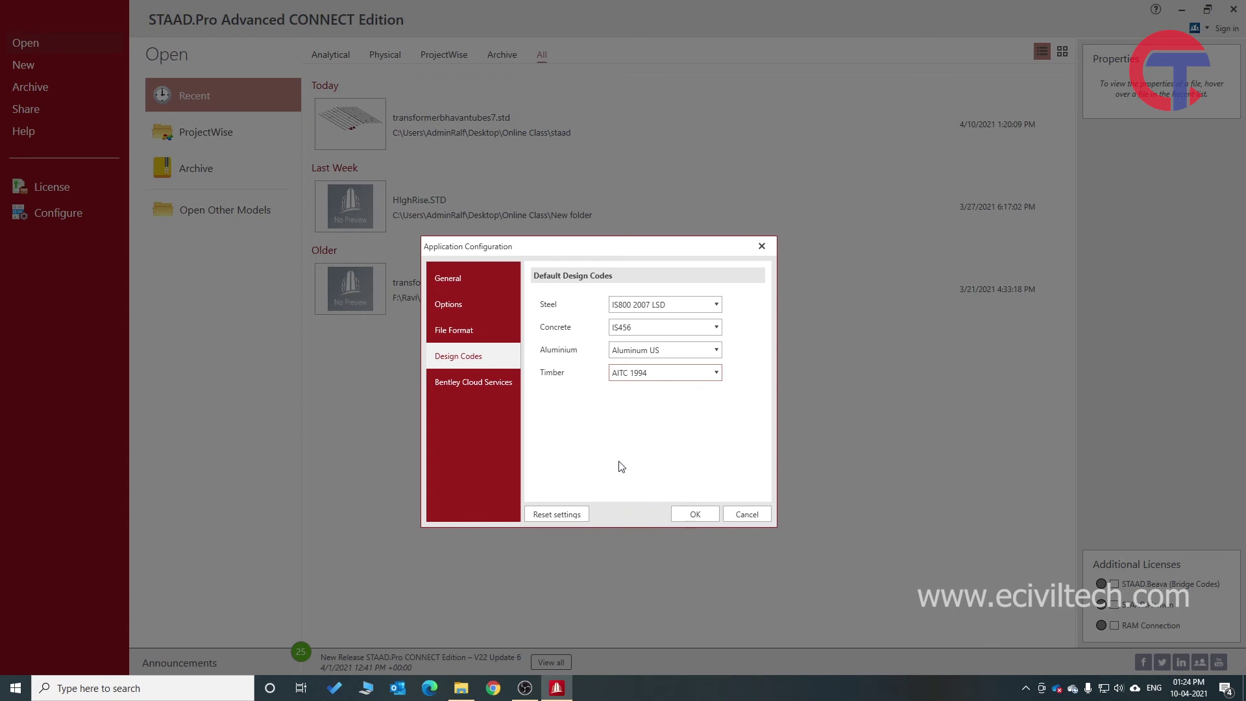
left_click(695, 513)
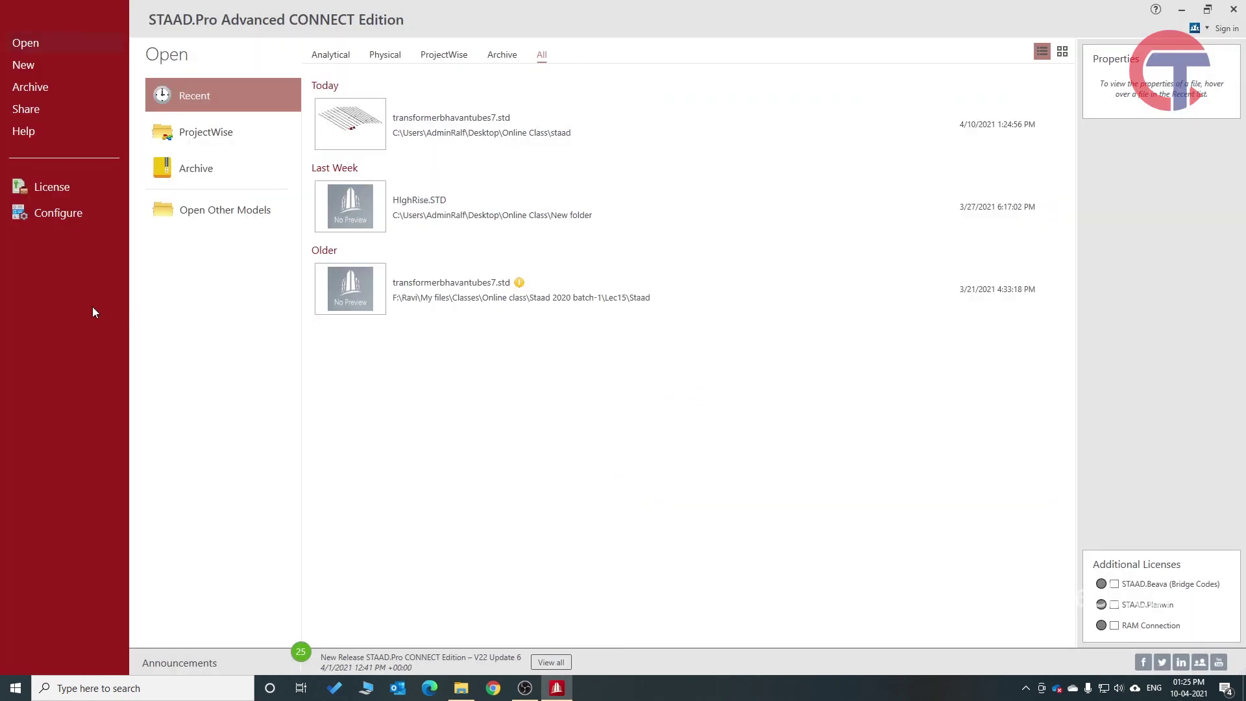
- Create the new Metric analytical model Structure1 and view its IS800 2007 LSD steel design default
left_click(64, 67)
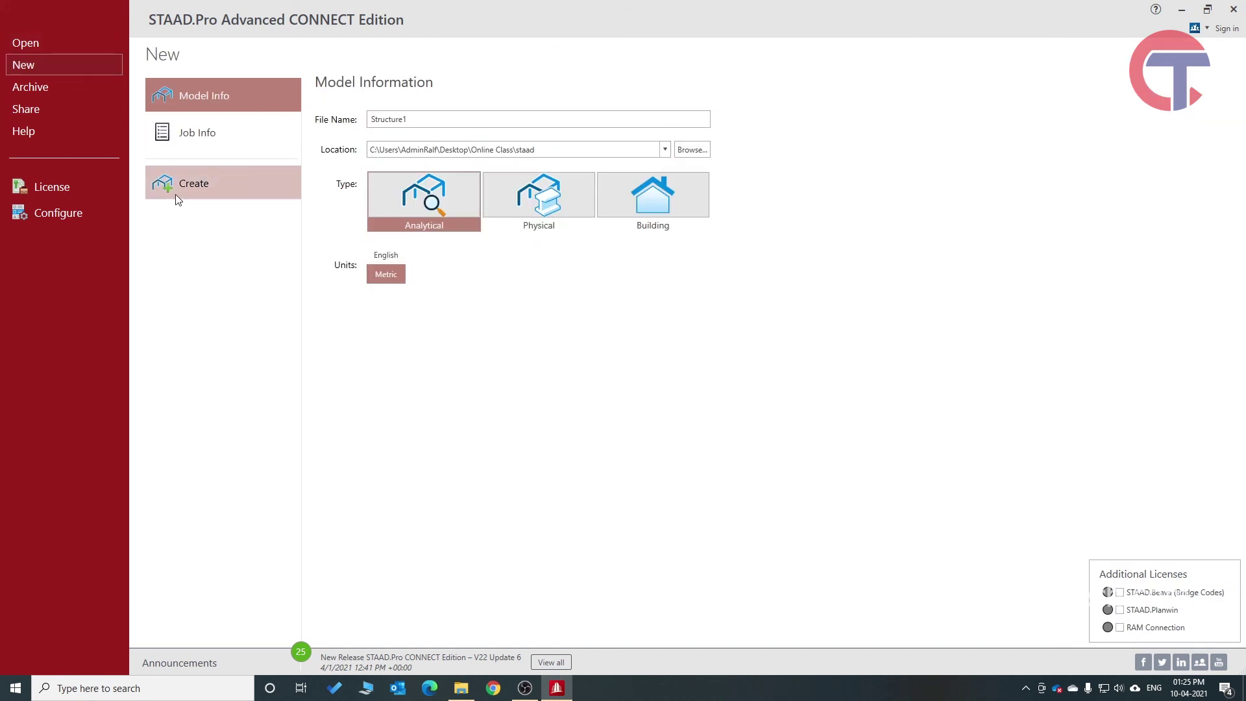
left_click(193, 184)
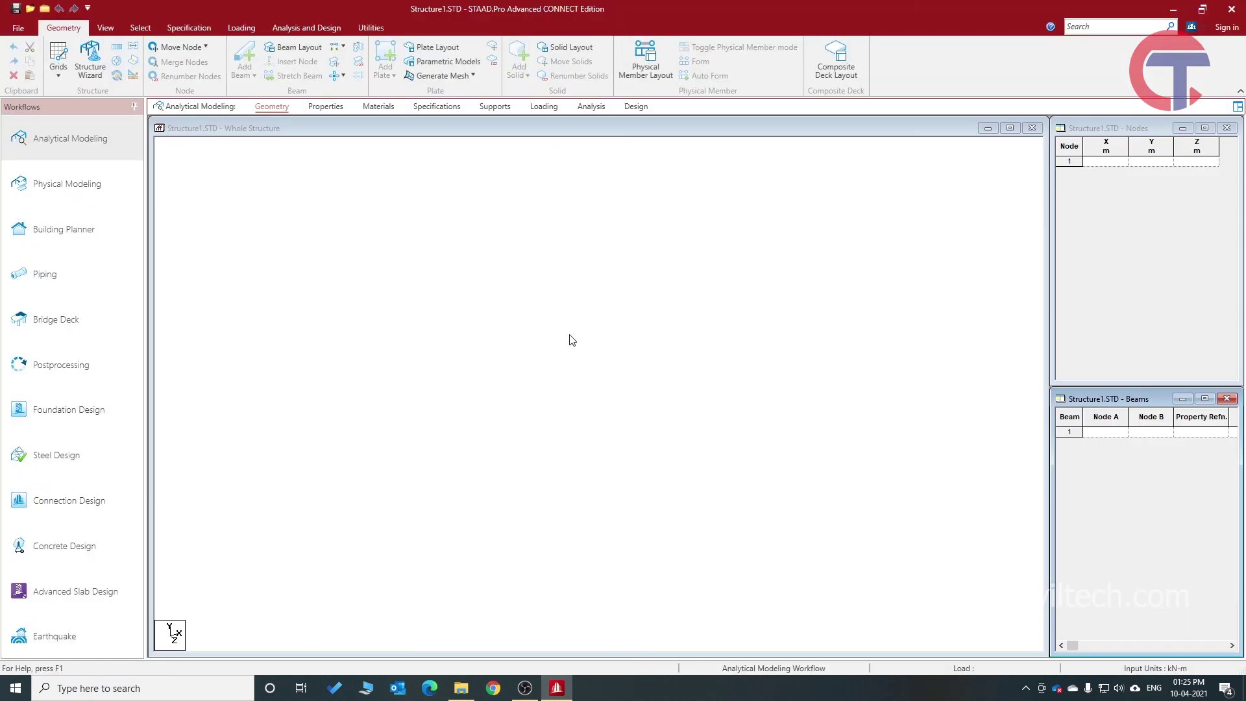
left_click(636, 106)
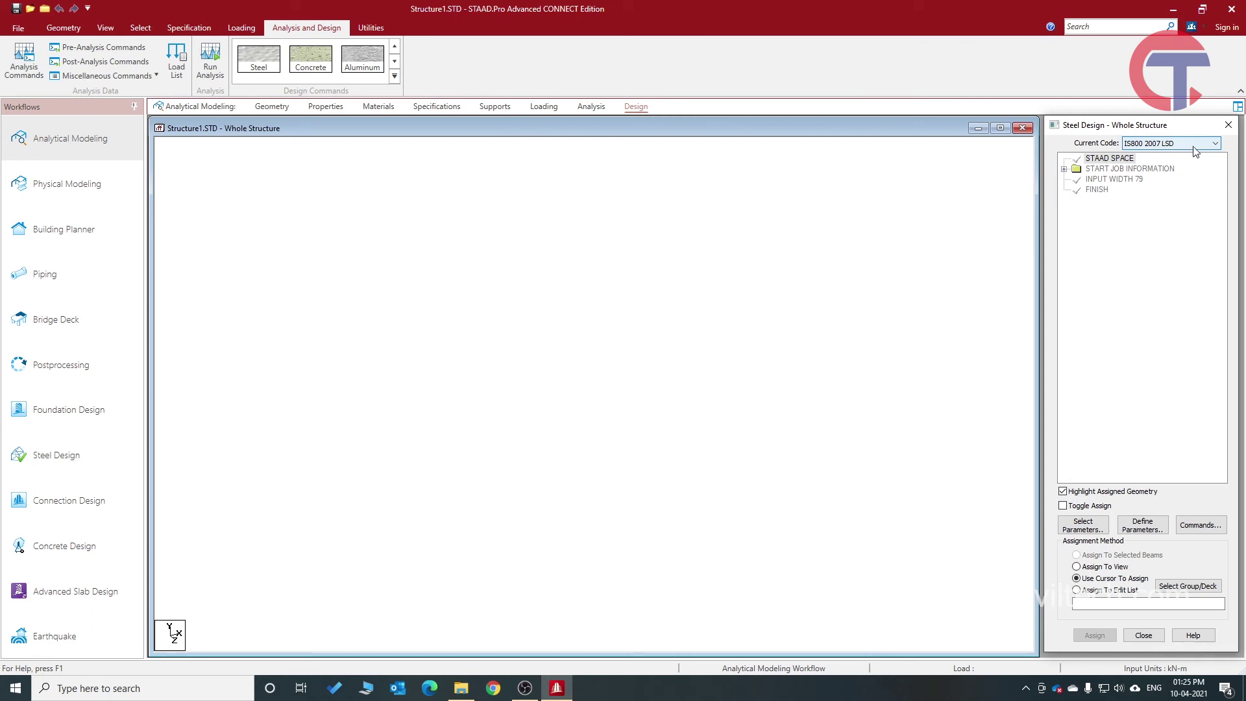
left_click(316, 62)
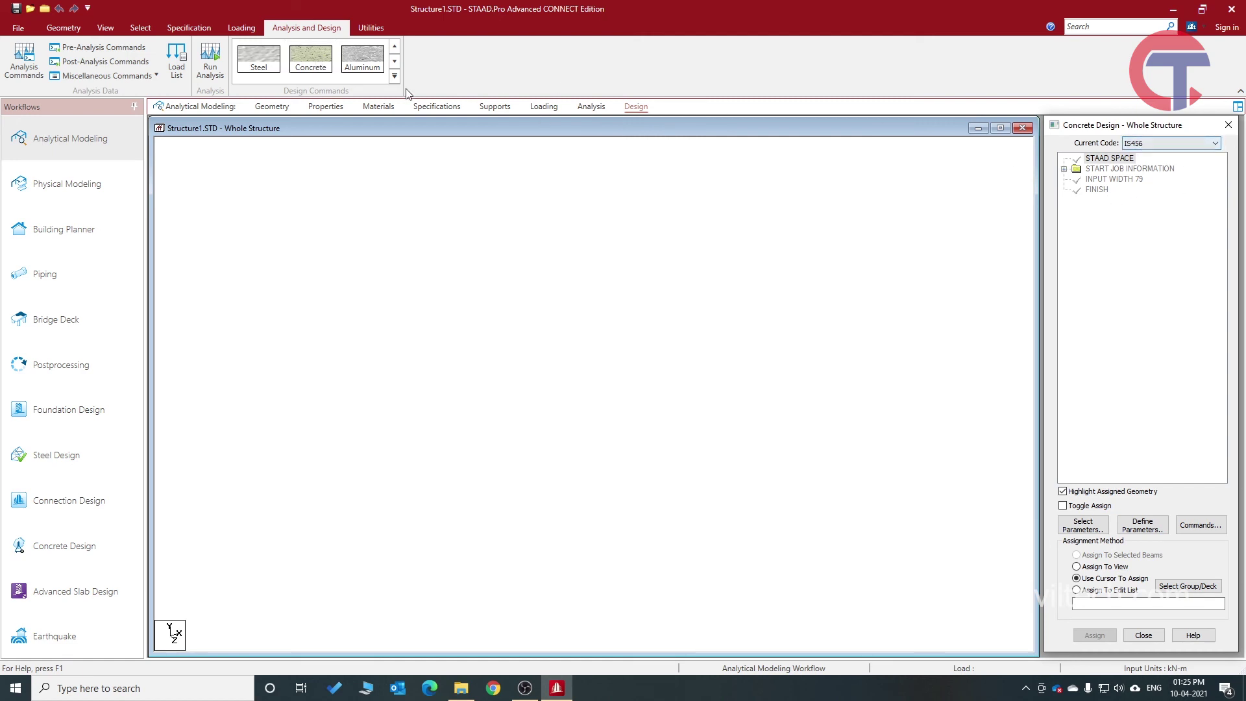
left_click(281, 73)
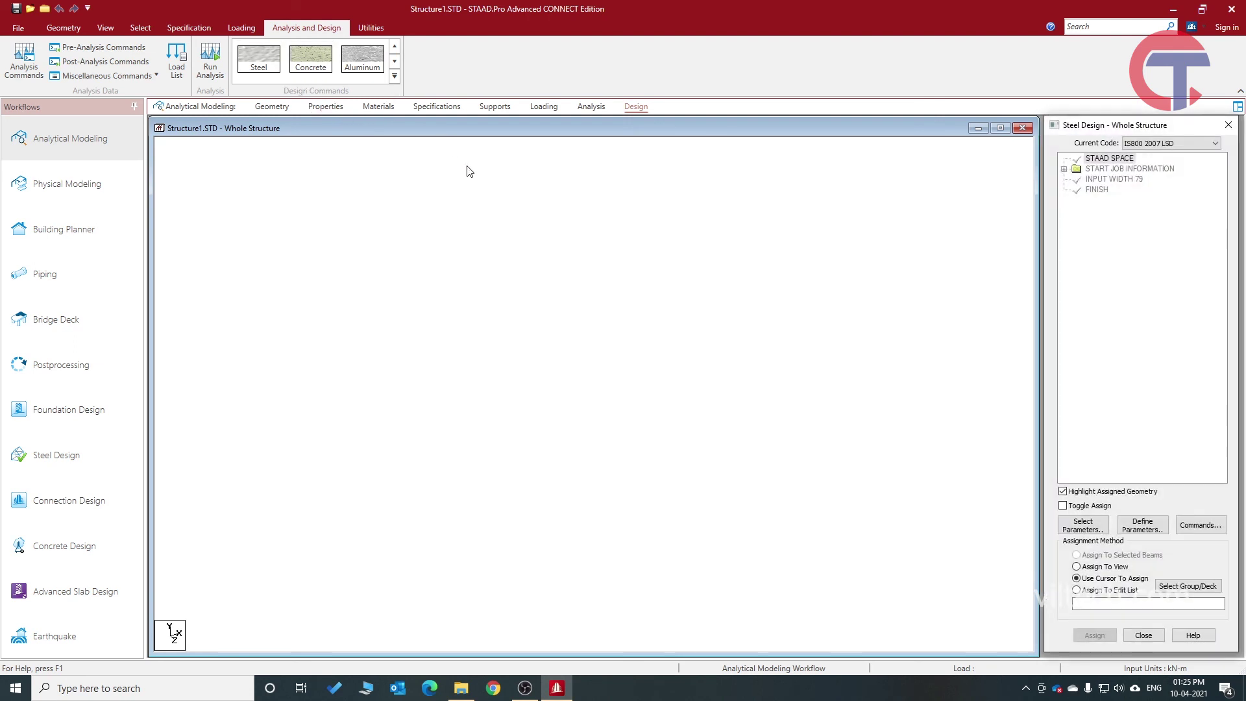
left_click(1192, 146)
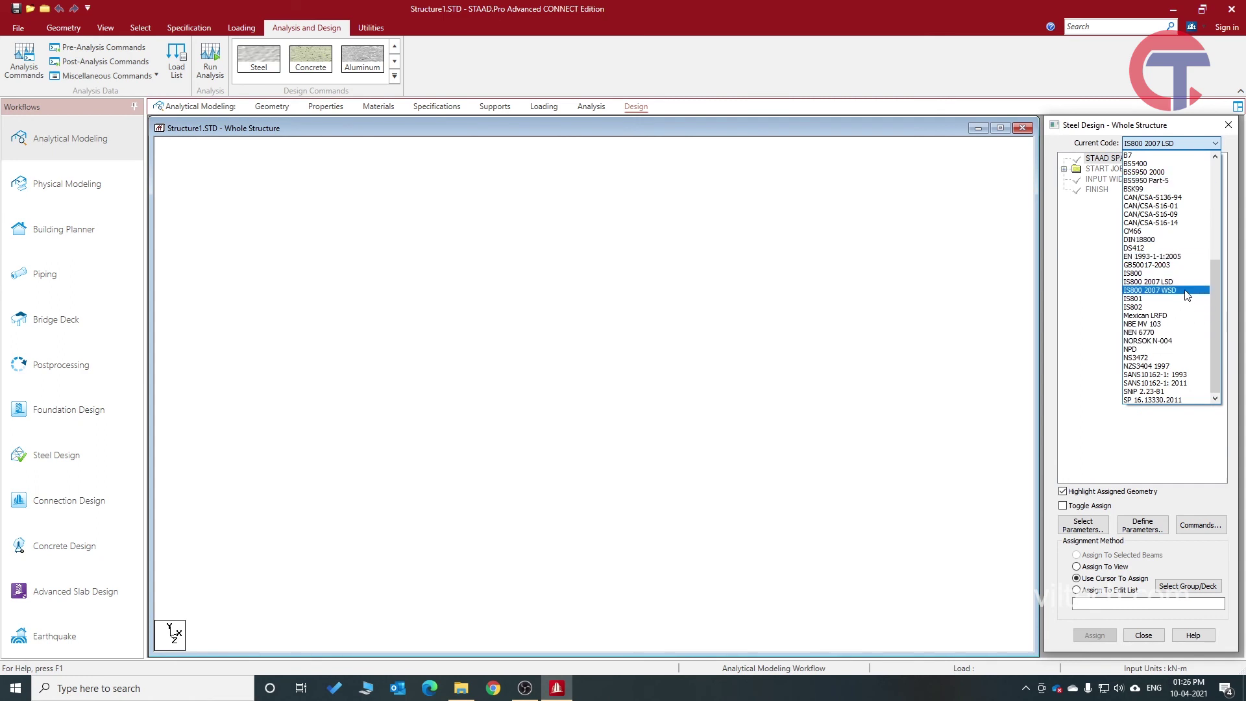
left_click(1133, 129)
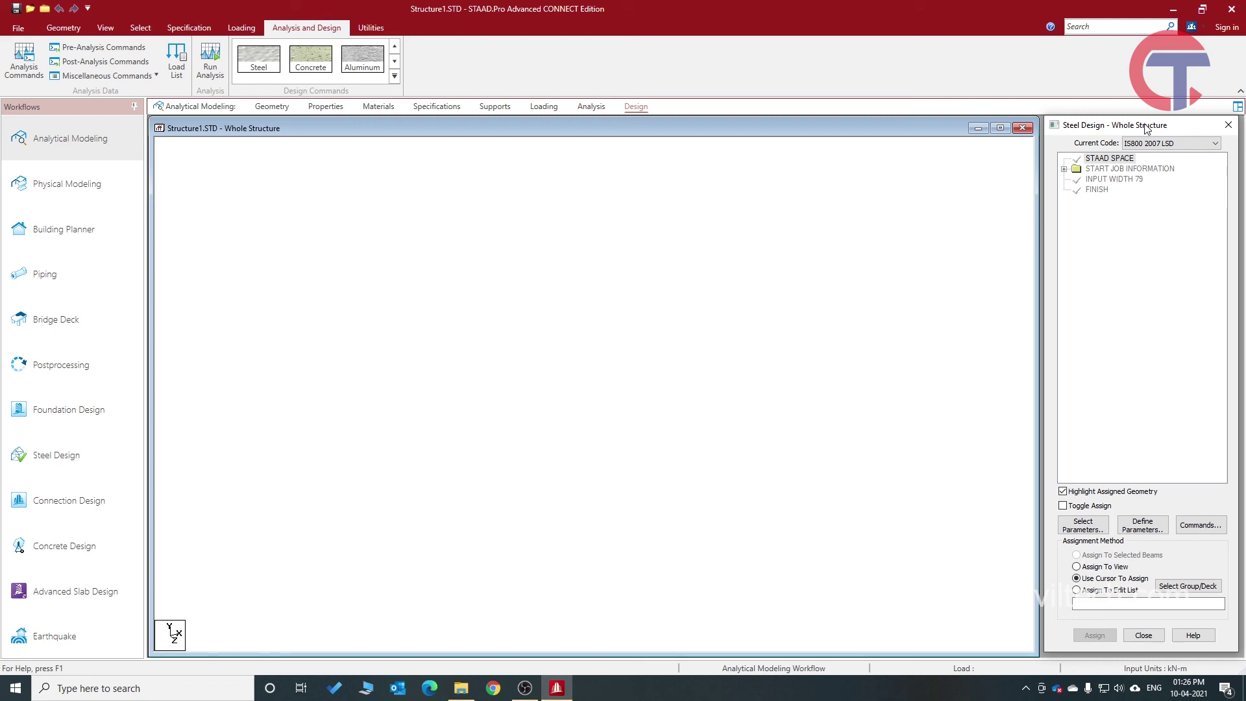
left_click(1147, 129)
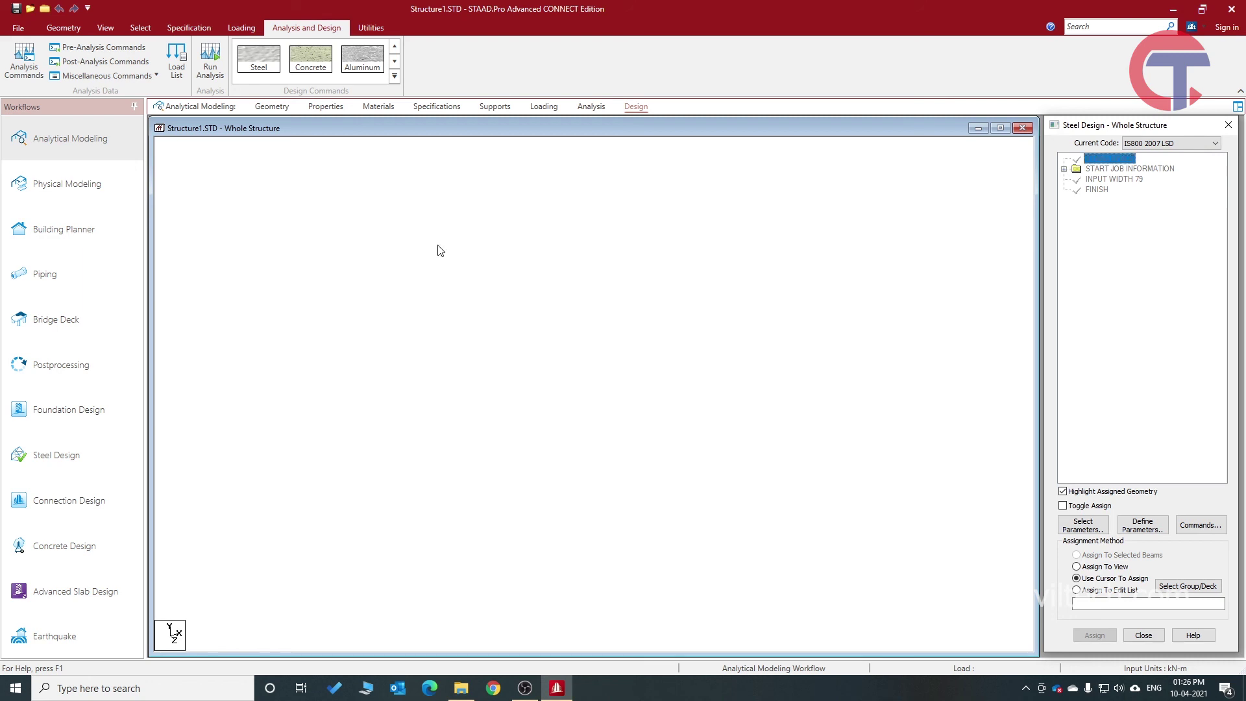